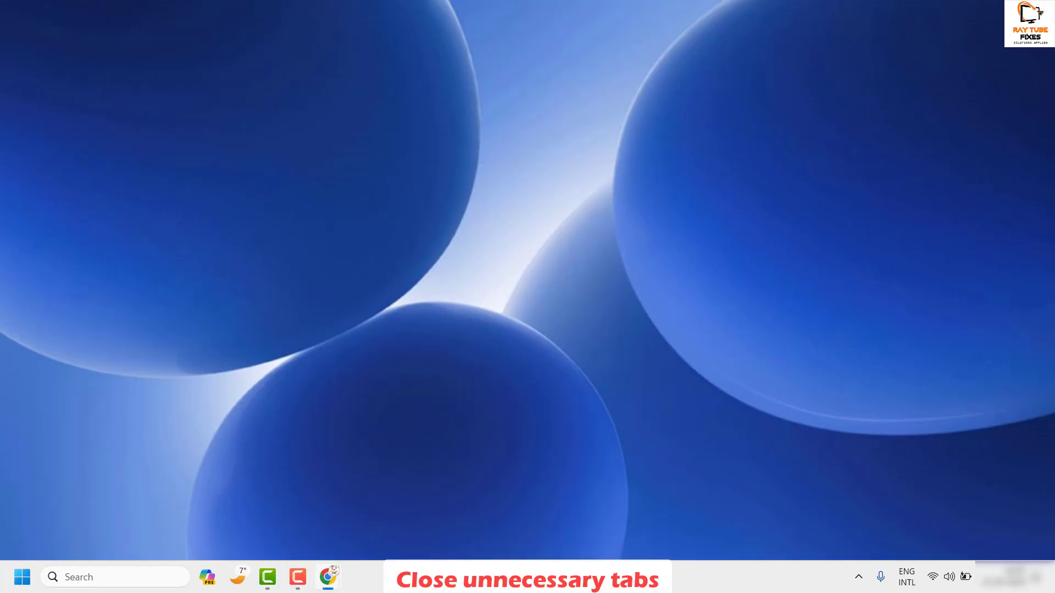
# Bring Chrome back and open its Task Manager from More tools, moving it left
pyautogui.click(327, 577)
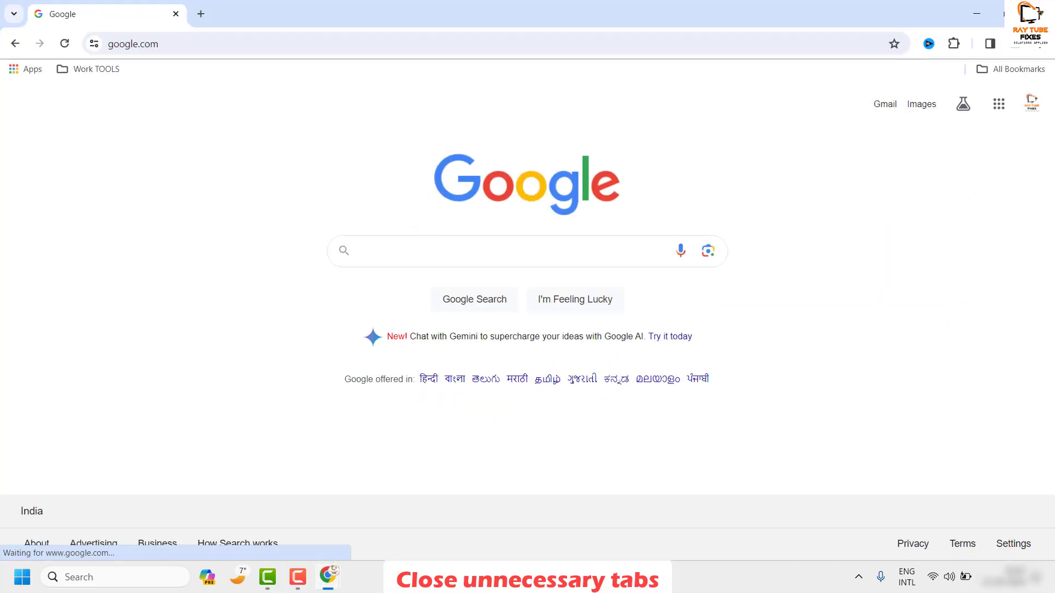
pyautogui.click(1040, 48)
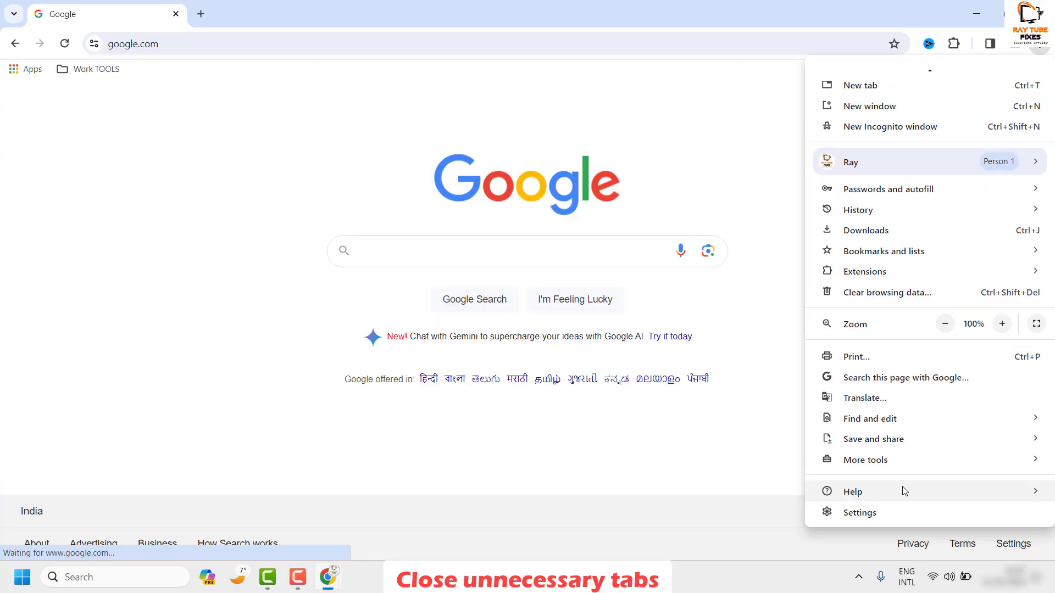
pyautogui.moveTo(887, 462)
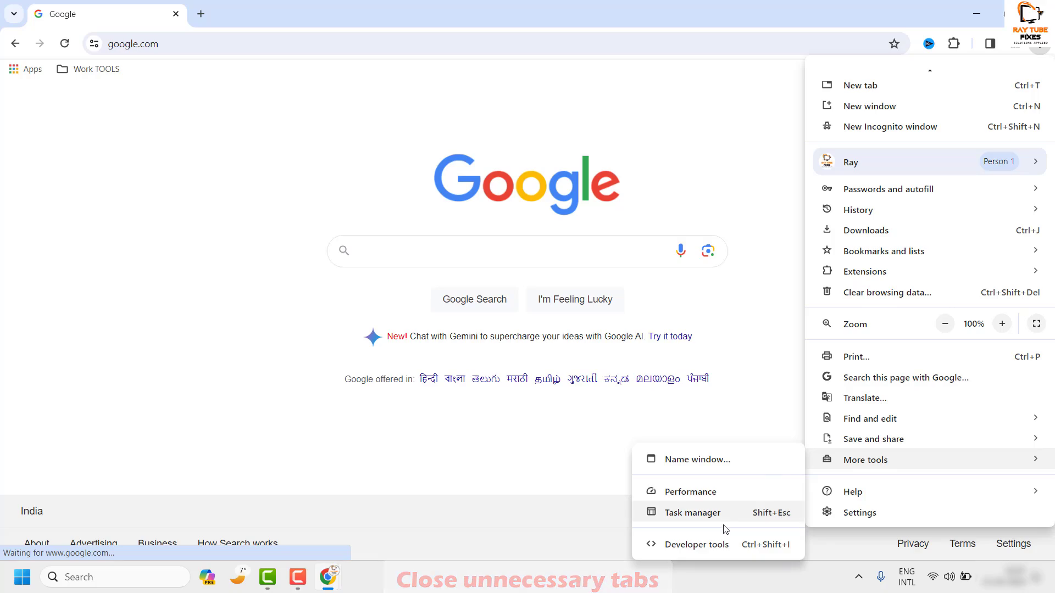
pyautogui.click(711, 514)
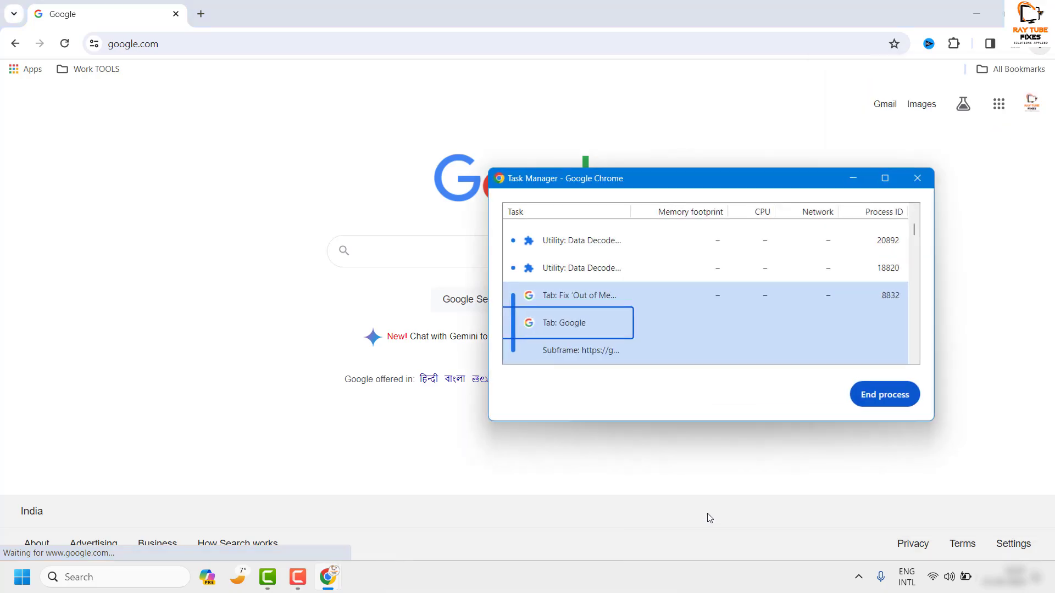
pyautogui.moveTo(740, 190); pyautogui.dragTo(580, 185)
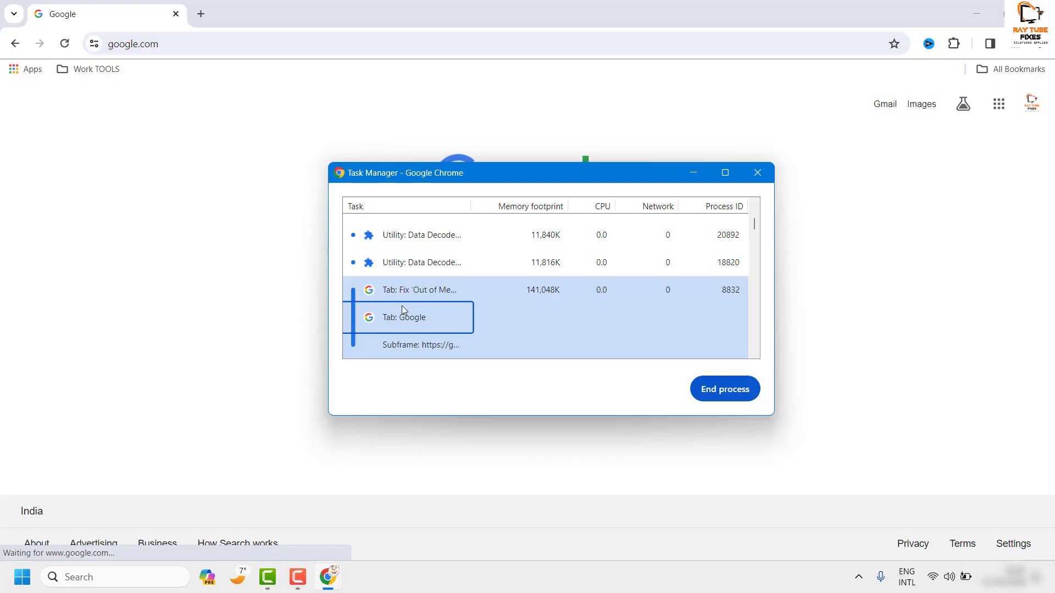
# End several subframe processes, then close the Task Manager
pyautogui.scroll(-5, 396, 308)
pyautogui.click(409, 280)
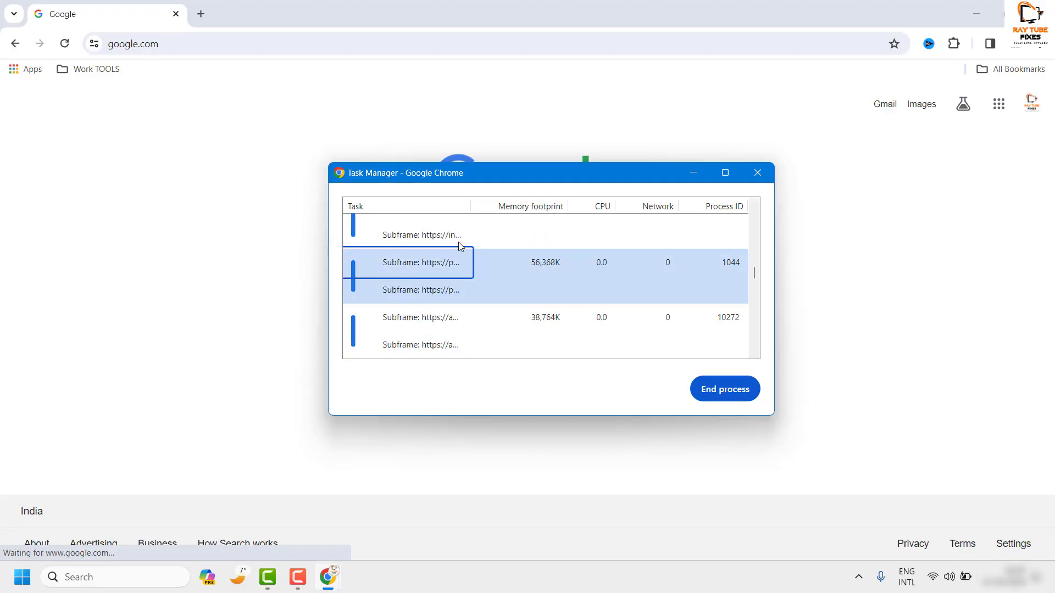
pyautogui.click(732, 396)
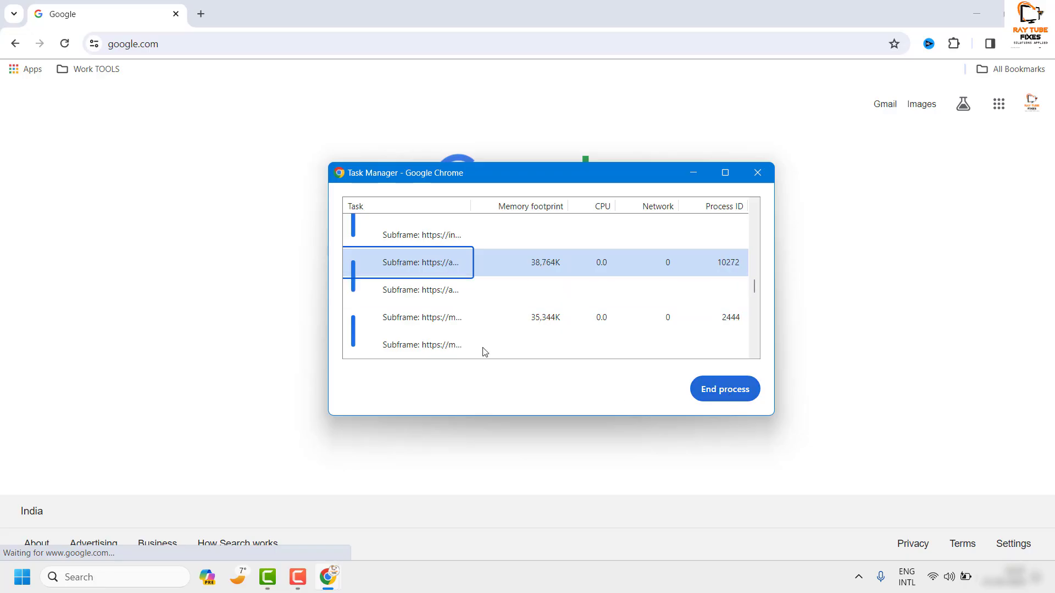
pyautogui.click(434, 296)
pyautogui.click(739, 390)
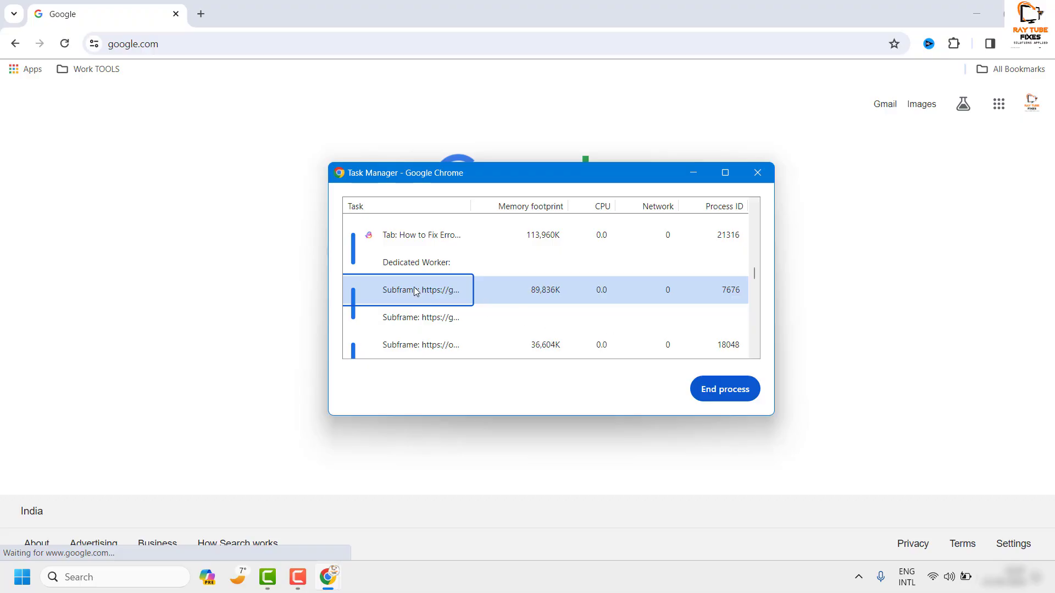
pyautogui.click(757, 172)
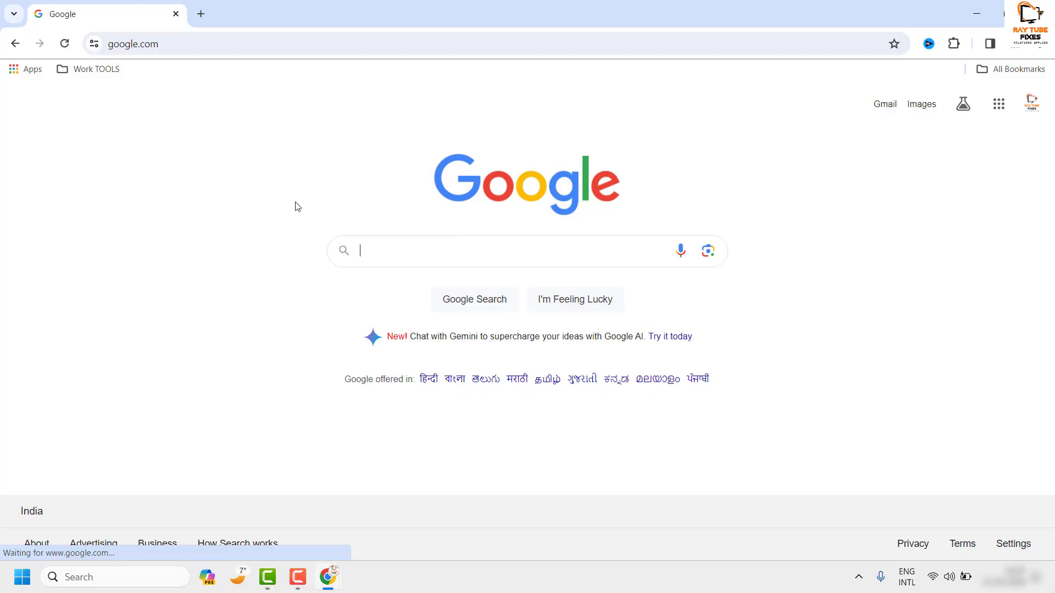
pyautogui.press('super+d')
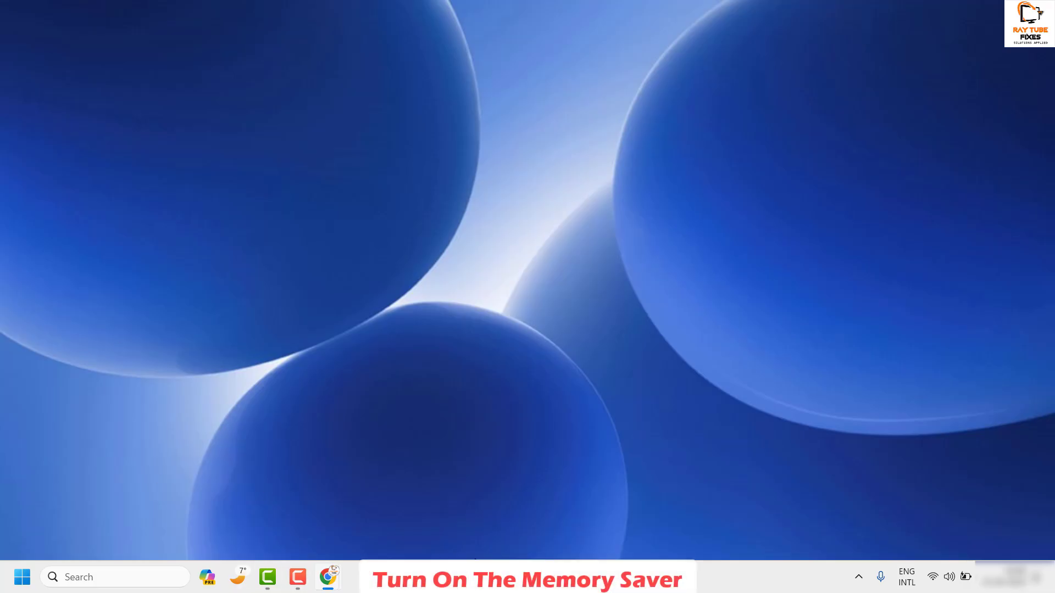
pyautogui.moveTo(331, 580)
pyautogui.click(328, 577)
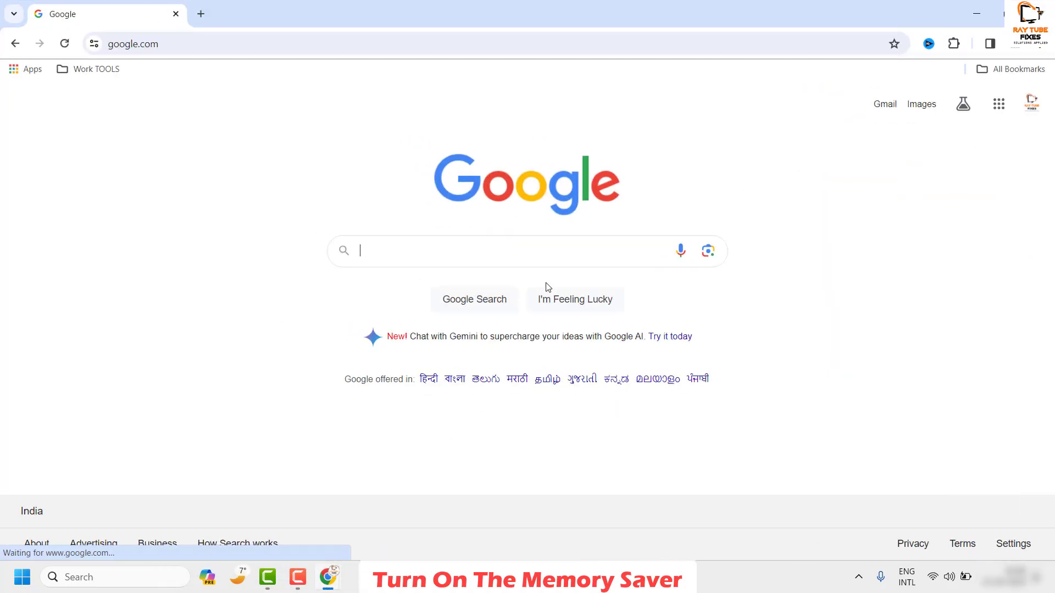
# Open Chrome's Performance settings page from the More tools menu
pyautogui.click(1040, 48)
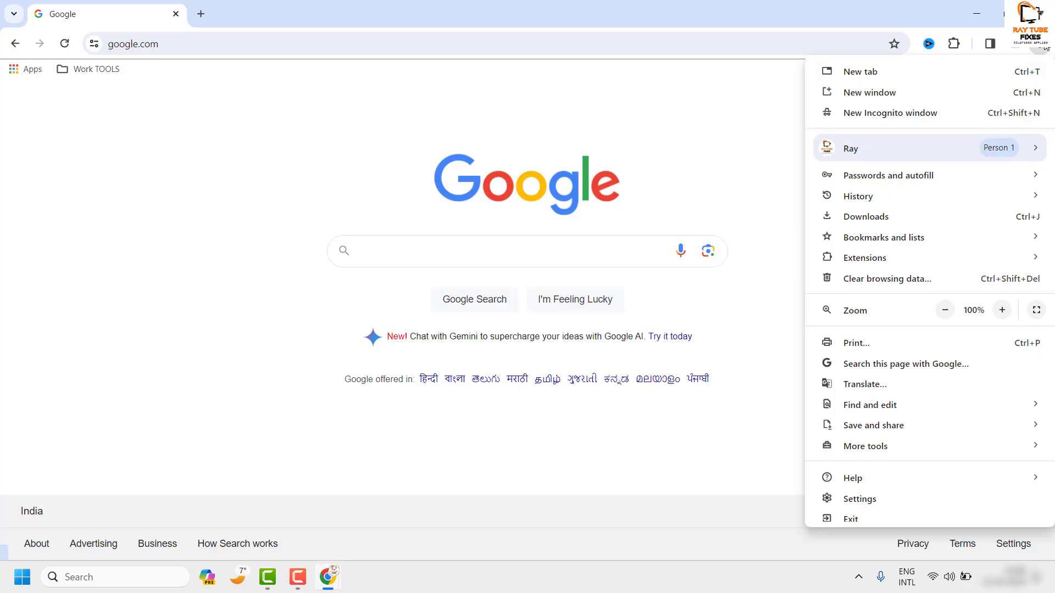
pyautogui.moveTo(907, 451)
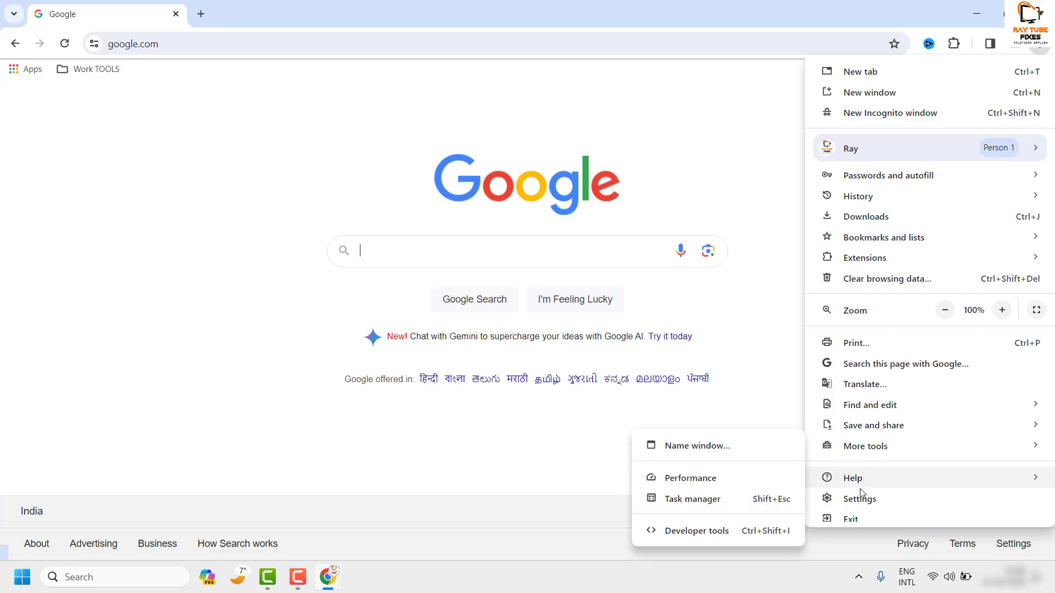
pyautogui.scroll(1, 860, 493)
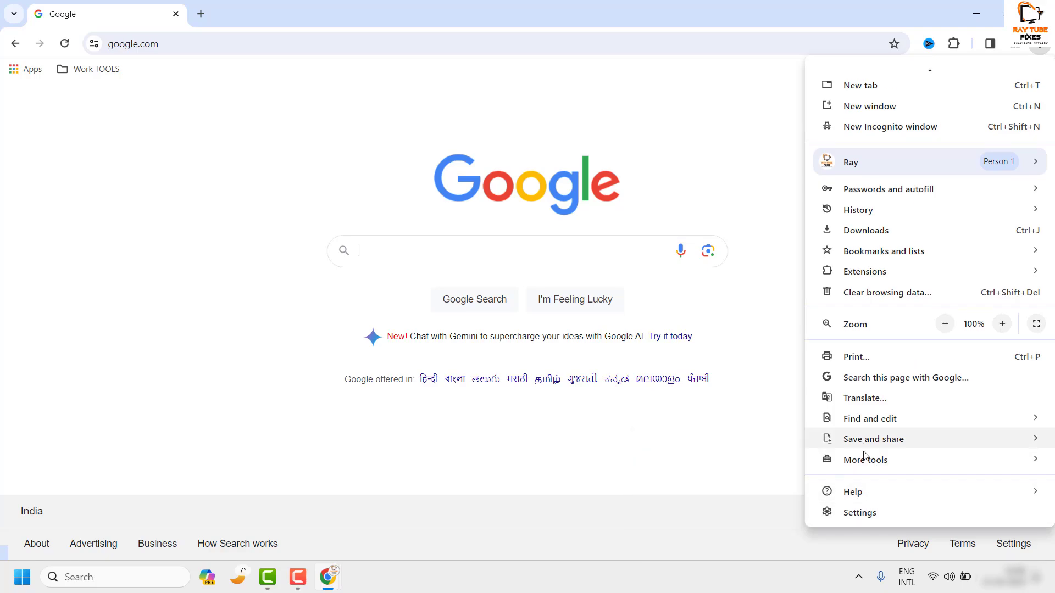
pyautogui.moveTo(865, 464)
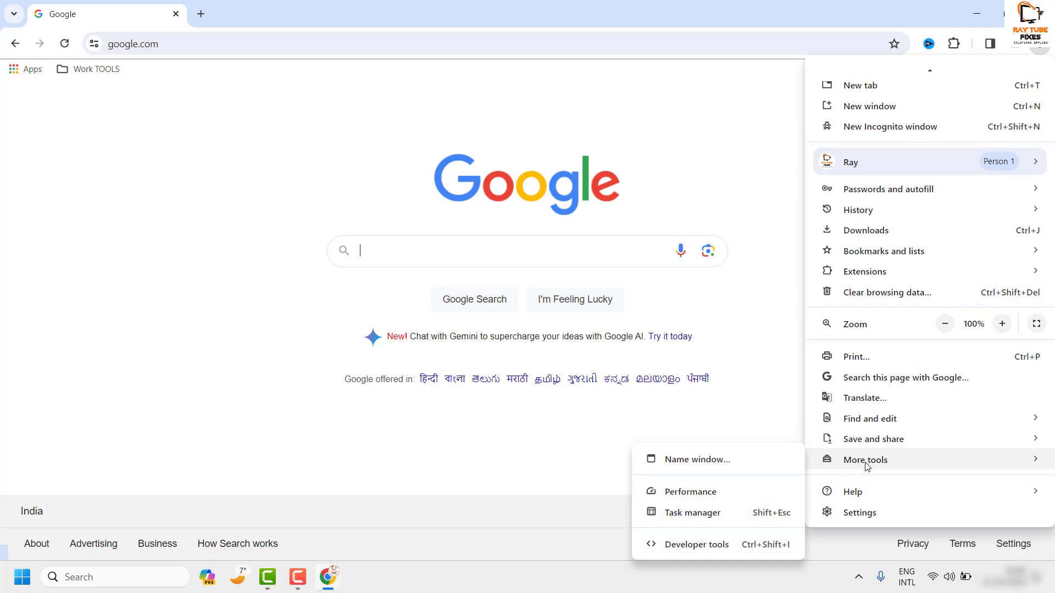
pyautogui.click(716, 492)
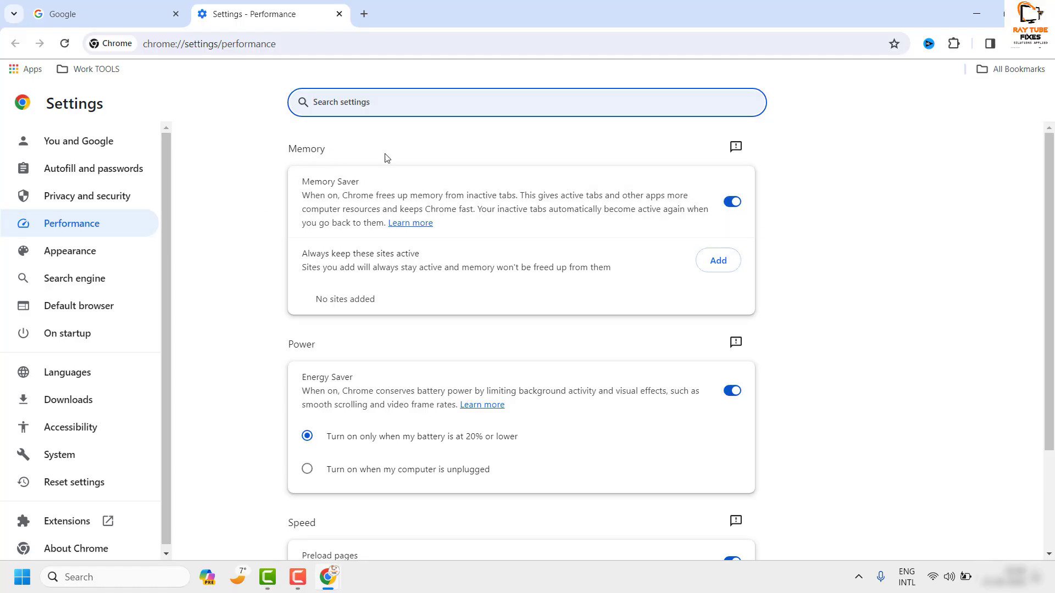
# Toggle Memory Saver off and back on, then close the Settings – Performance tab
pyautogui.click(732, 201)
pyautogui.click(71, 226)
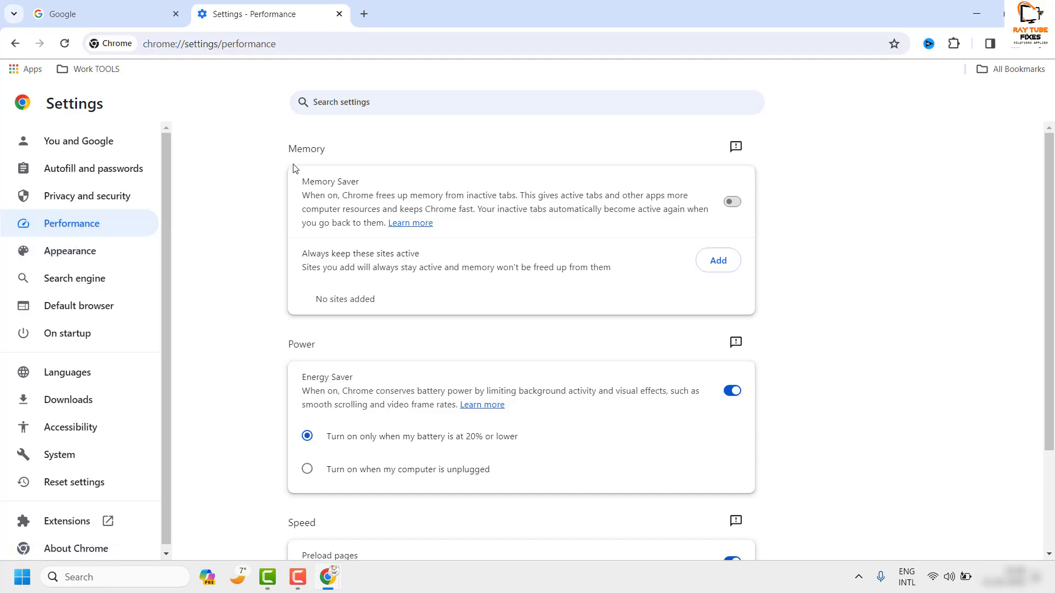
pyautogui.click(734, 203)
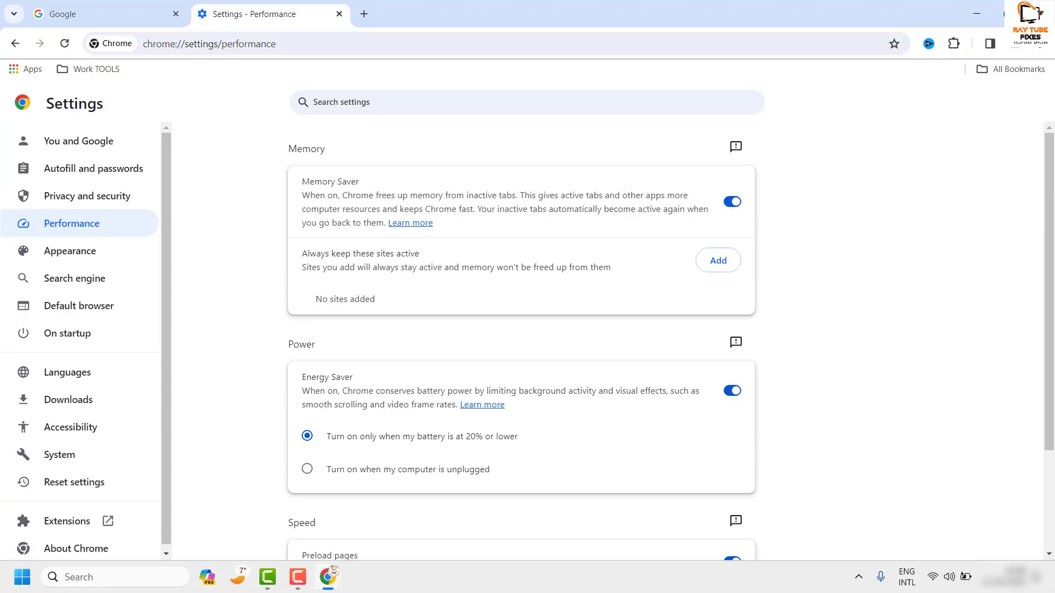
pyautogui.click(339, 14)
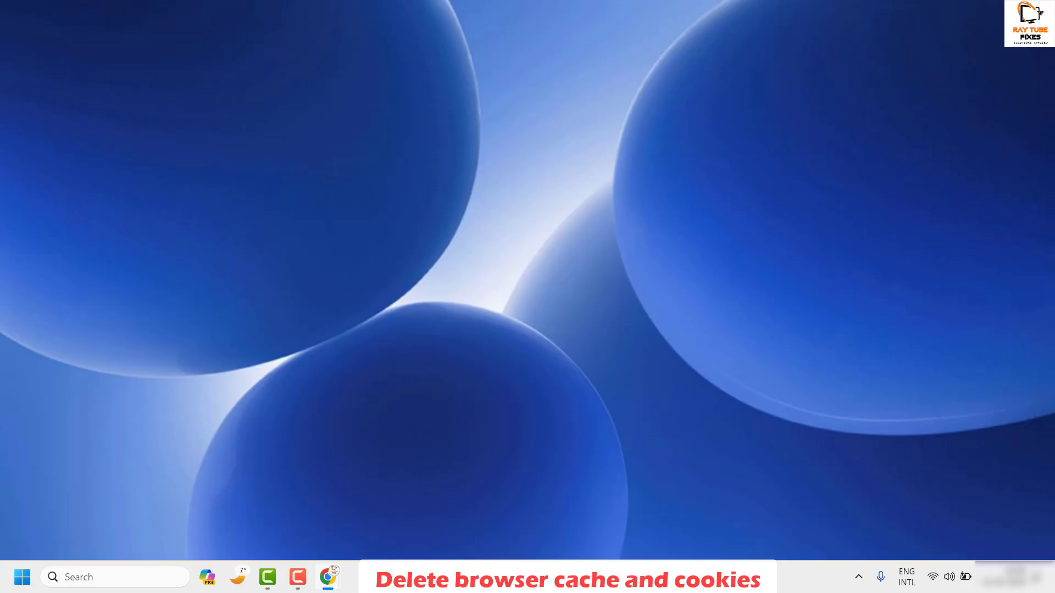
# Restore Chrome and open Settings > Privacy and security, showing Clear browsing data
pyautogui.press('super+4')
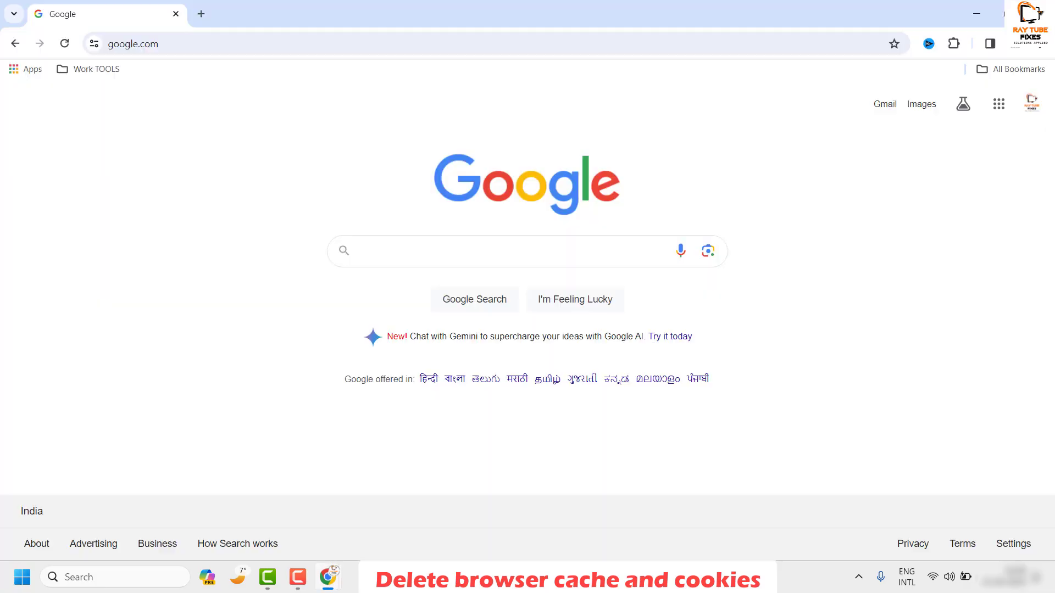
pyautogui.click(1036, 49)
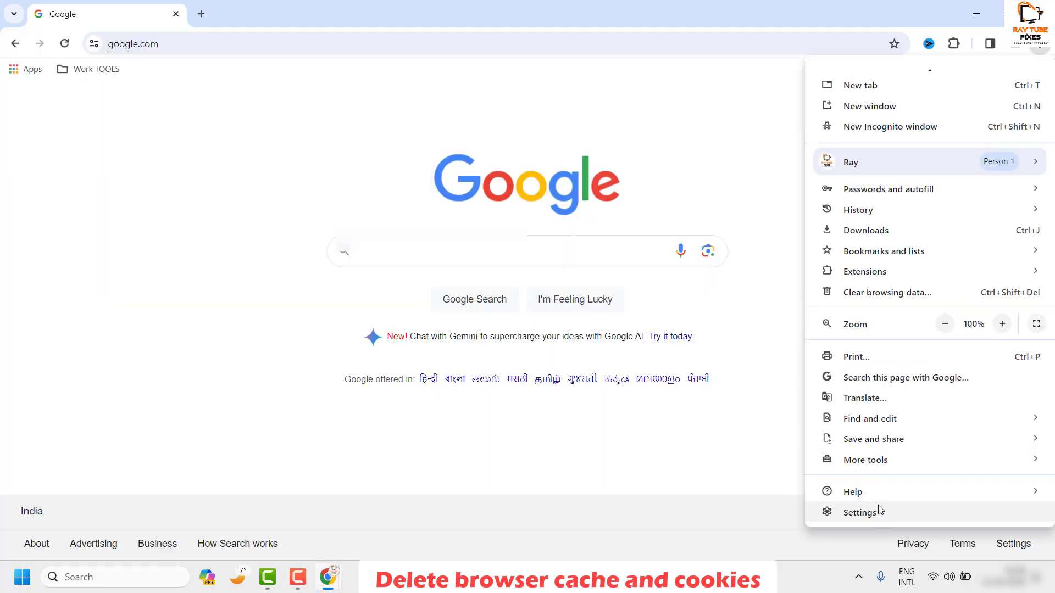
pyautogui.click(878, 516)
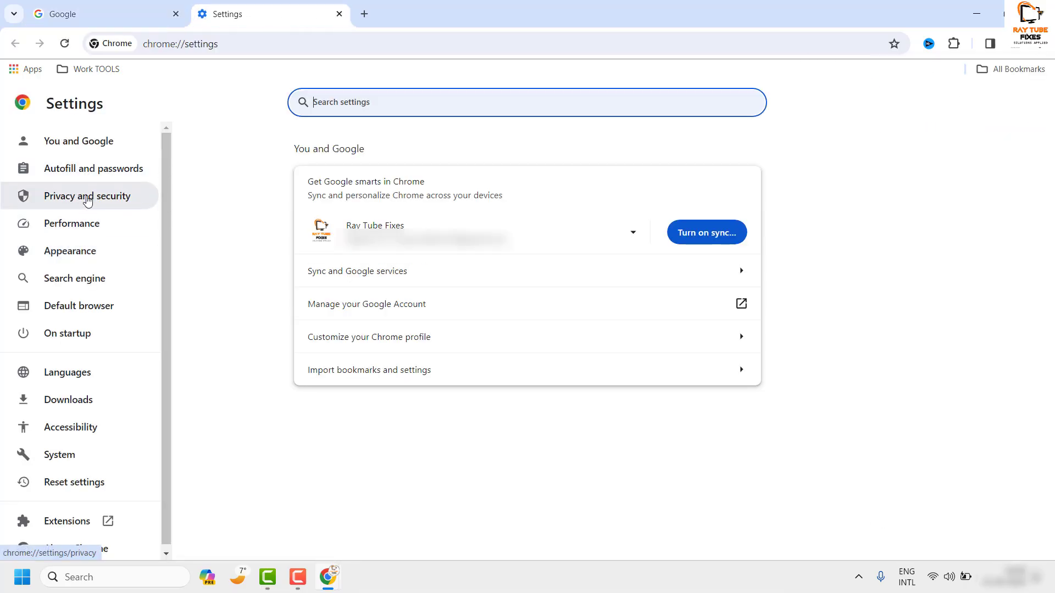
pyautogui.click(87, 201)
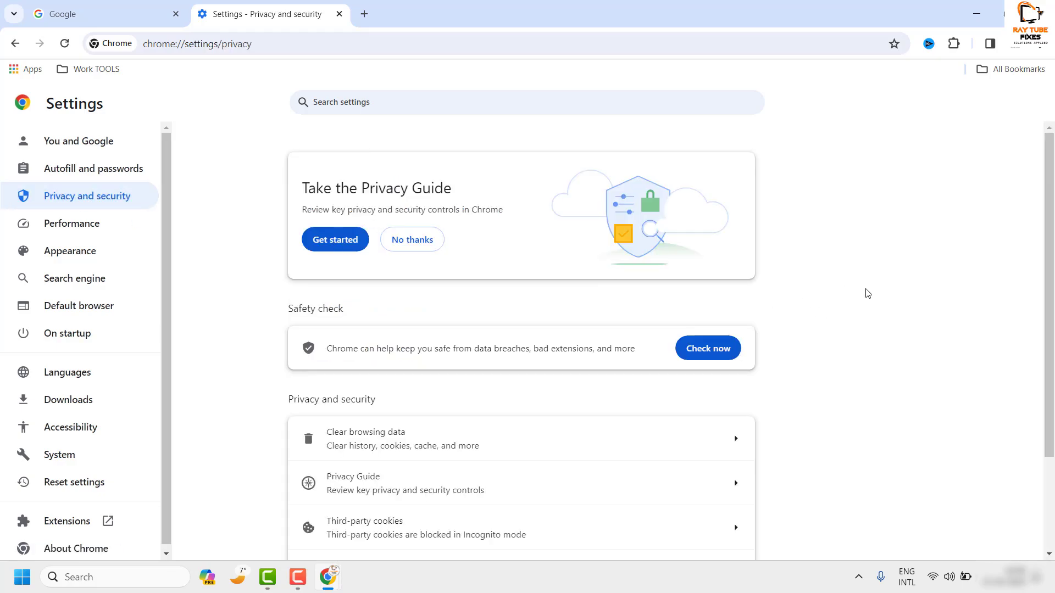
pyautogui.scroll(-2, 796, 461)
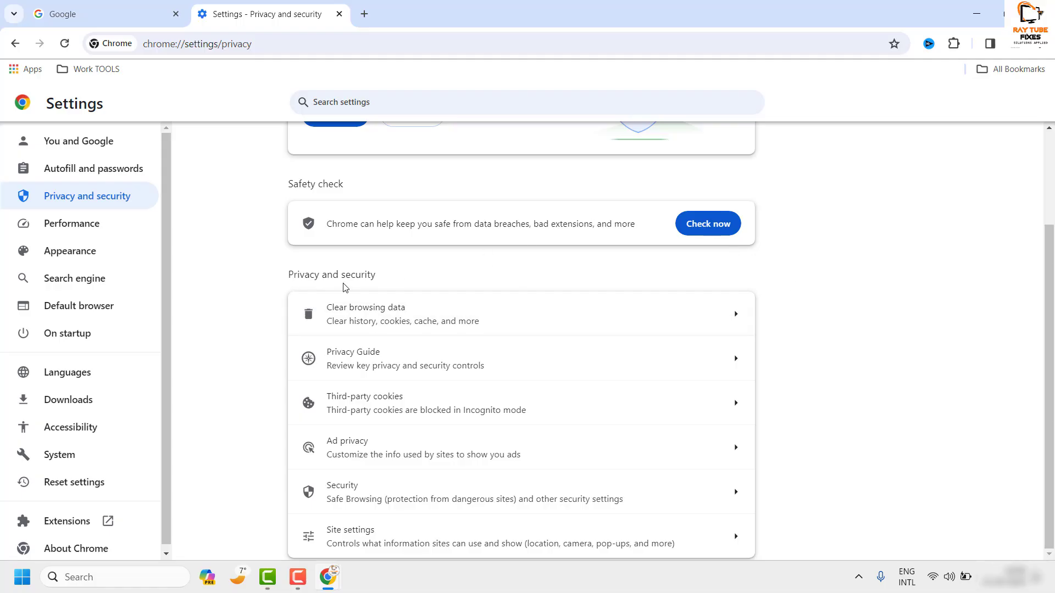
# Clear history, cookies and cached files for All time, then close the Settings tab
pyautogui.click(735, 319)
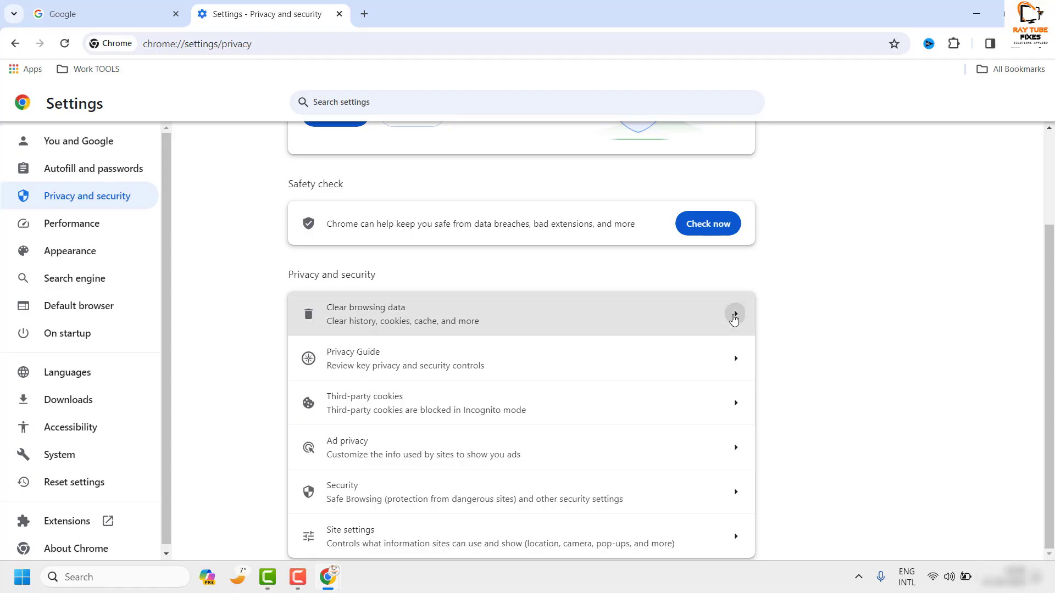
pyautogui.scroll(-2, 397, 341)
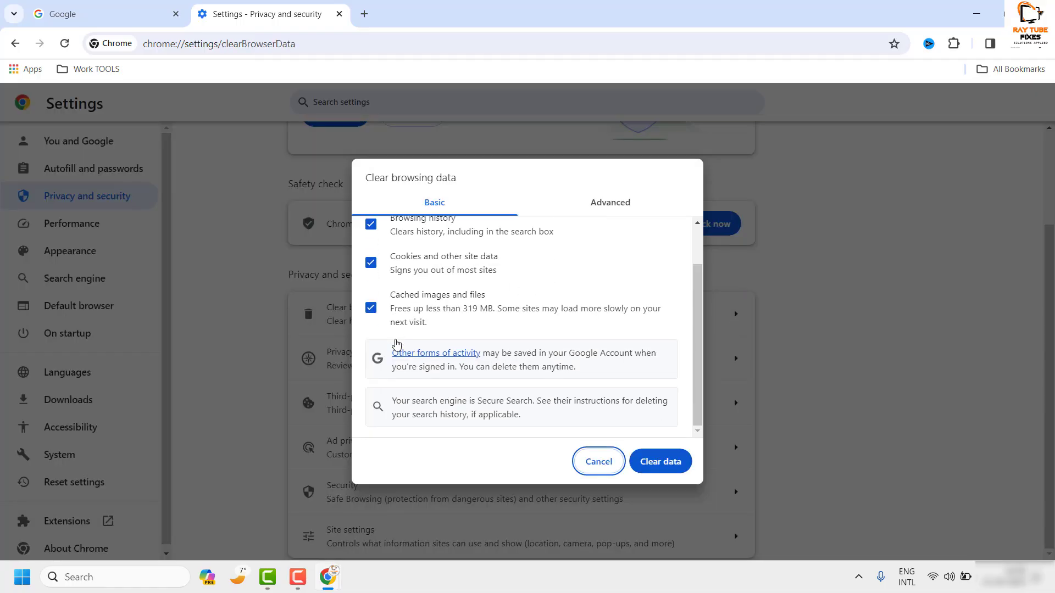
pyautogui.scroll(2, 395, 344)
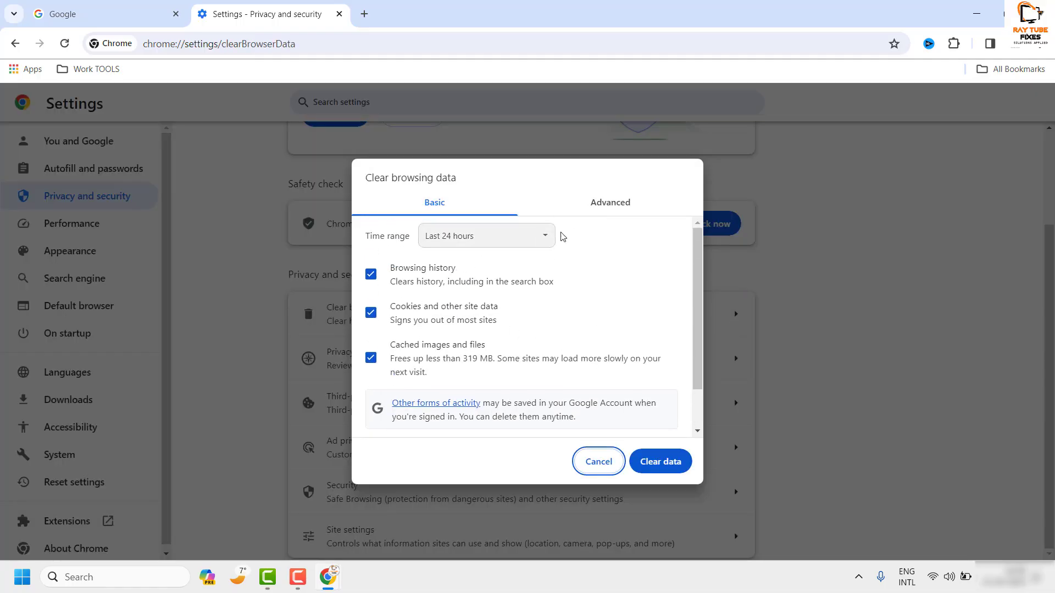
pyautogui.click(483, 245)
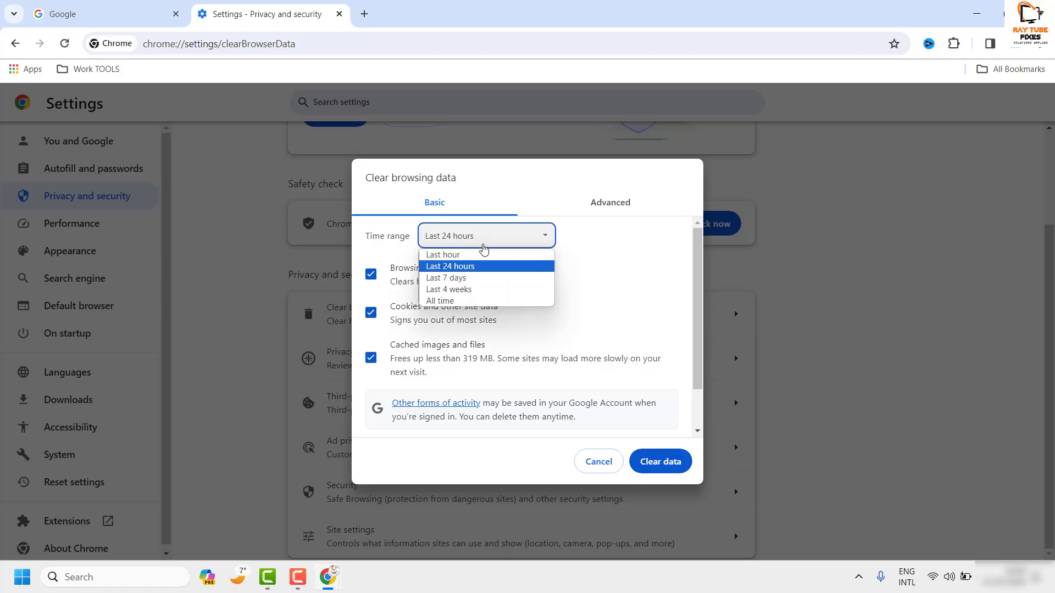
pyautogui.click(452, 304)
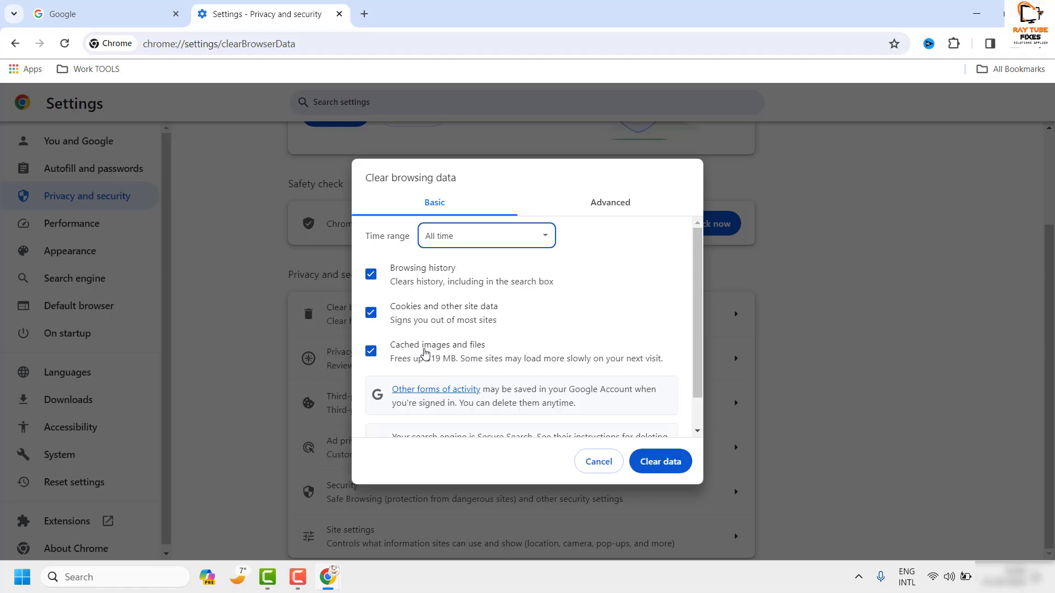
pyautogui.scroll(-1, 425, 352)
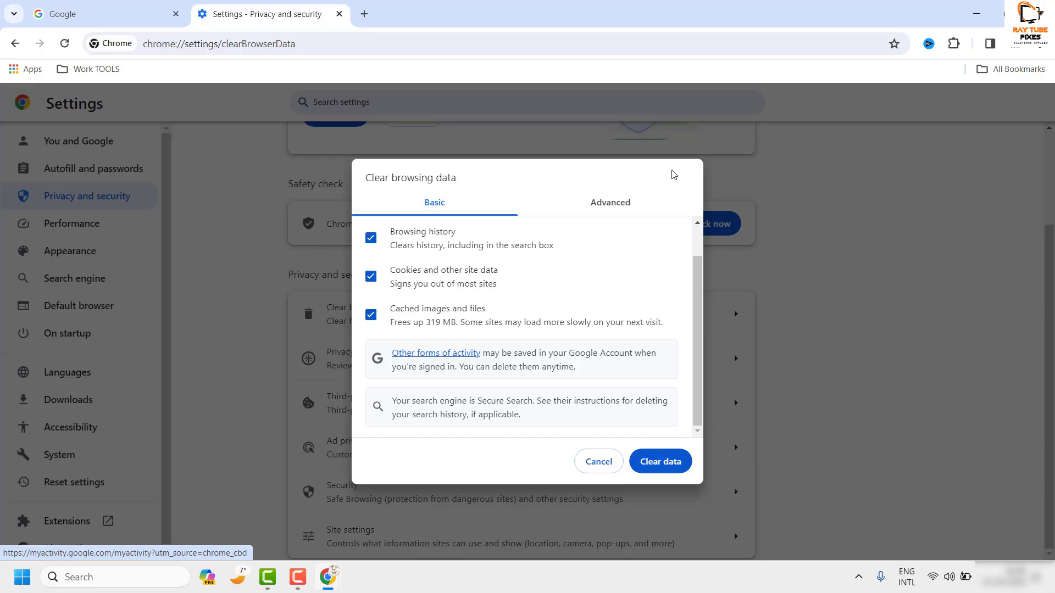
pyautogui.click(661, 462)
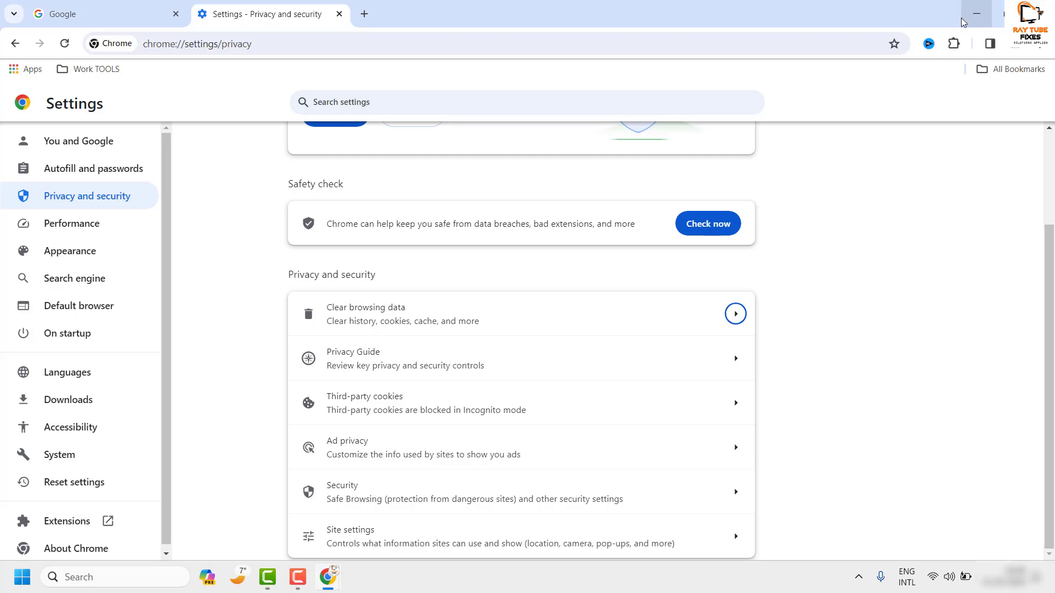
pyautogui.click(339, 14)
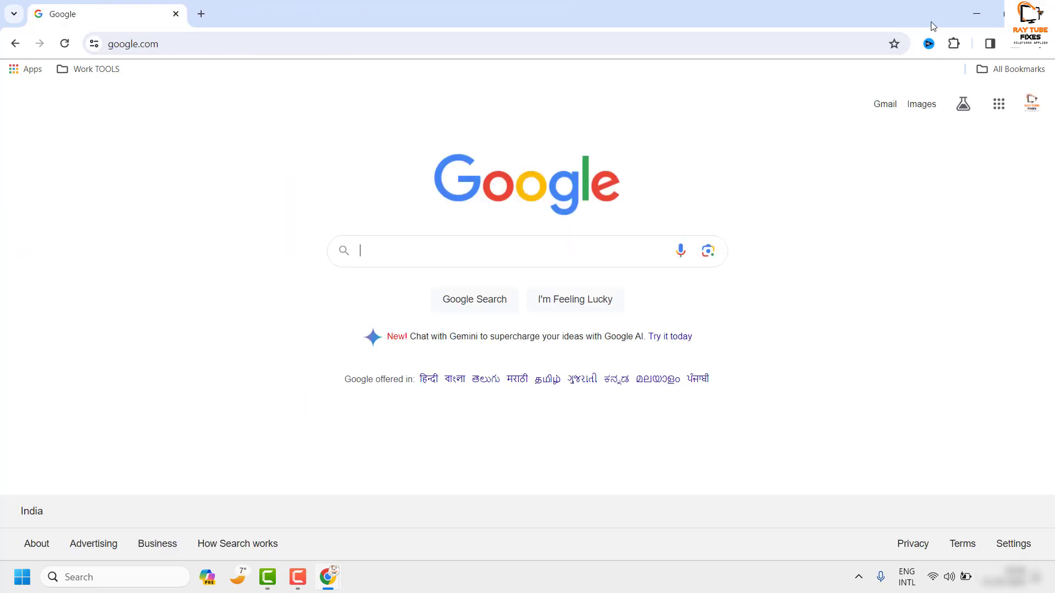
pyautogui.click(976, 14)
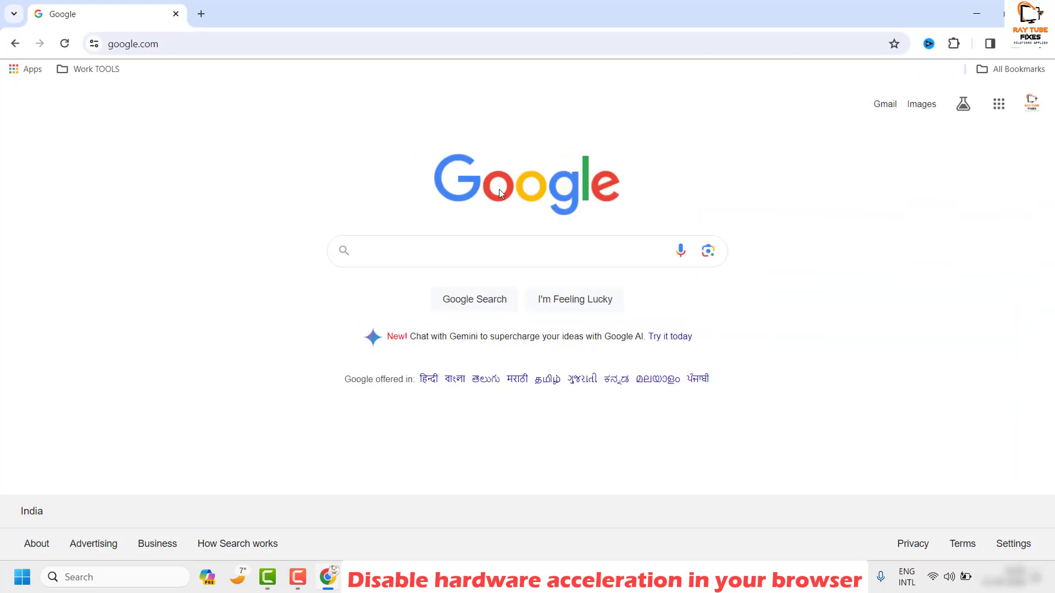
# Switch off 'Use hardware acceleration when available' in System settings and close the tab
pyautogui.click(1040, 44)
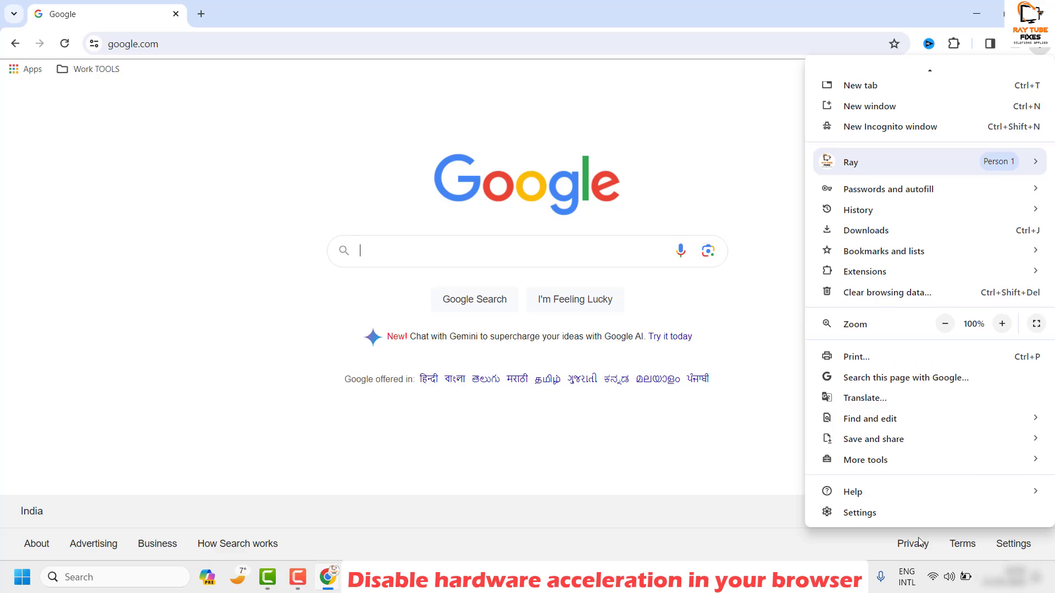
pyautogui.click(860, 512)
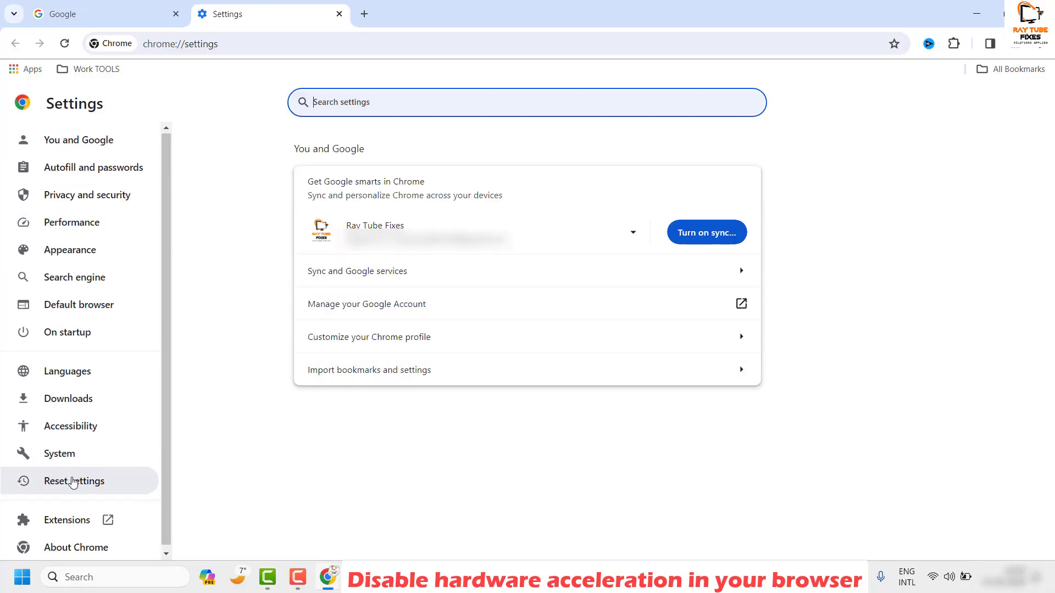
pyautogui.click(79, 448)
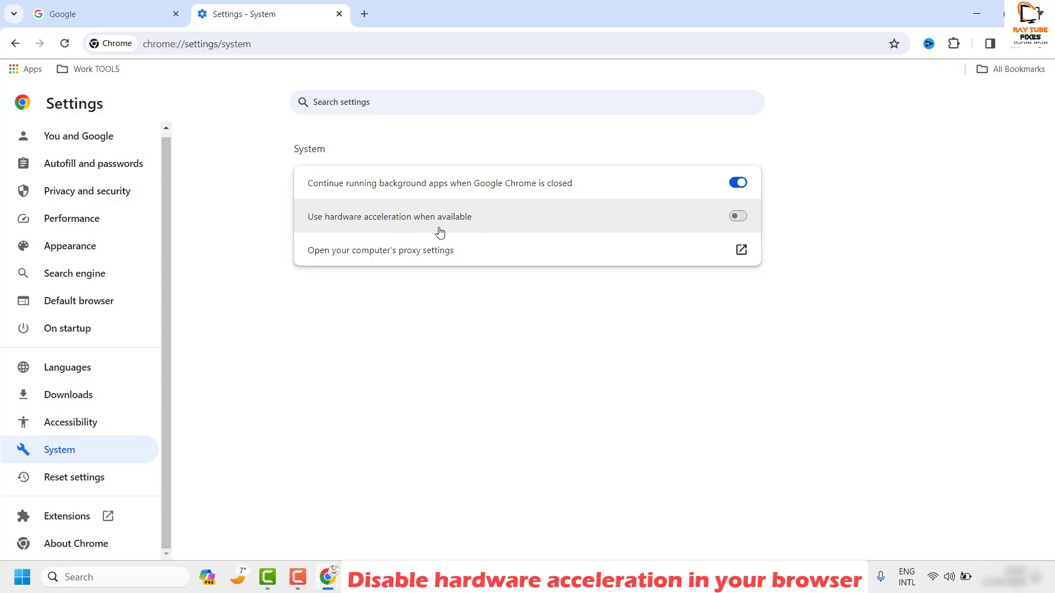
pyautogui.click(742, 219)
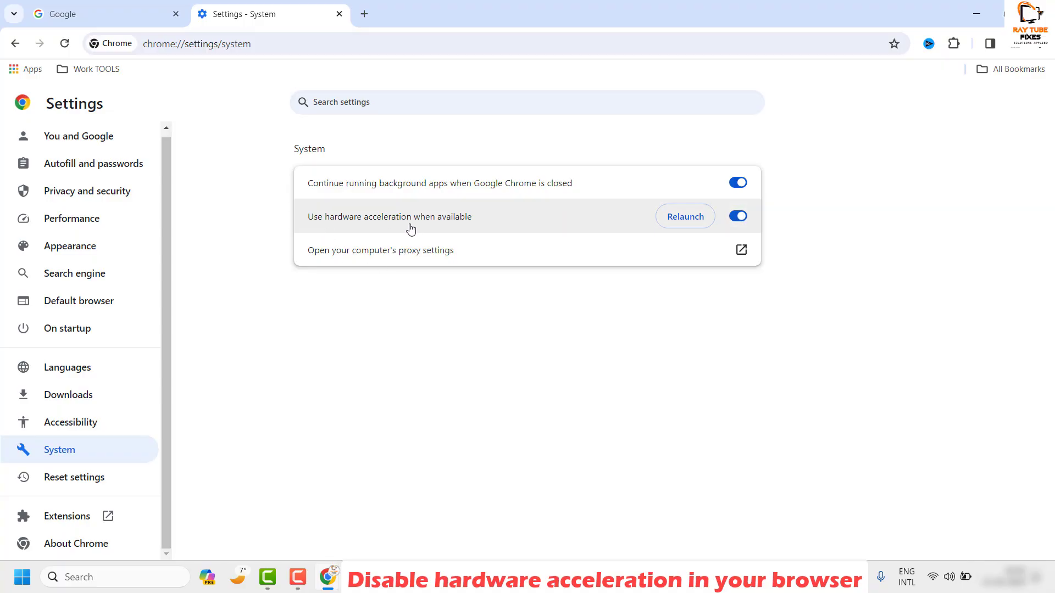
pyautogui.click(735, 219)
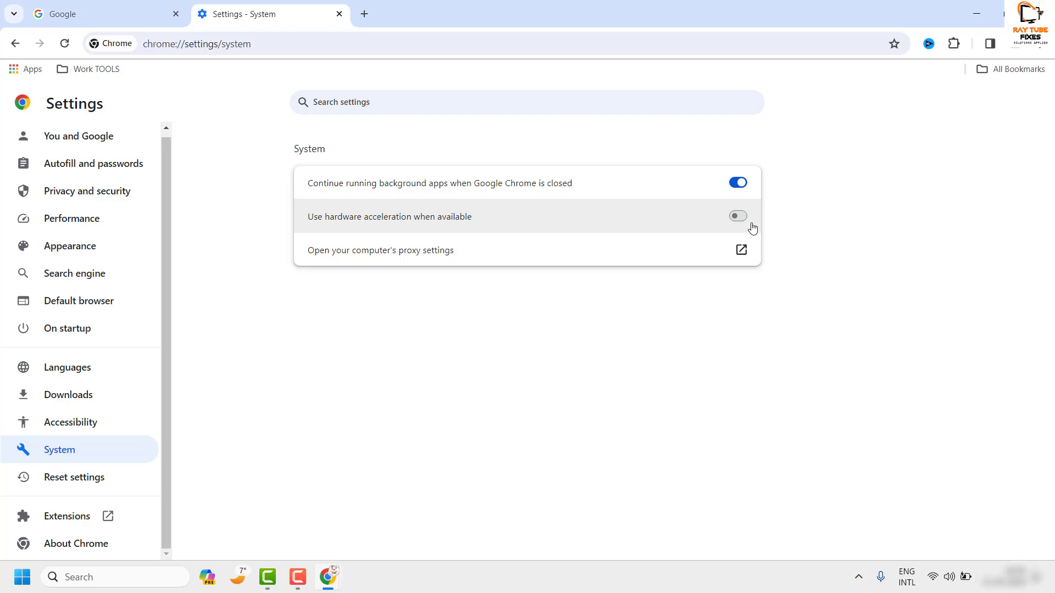
pyautogui.click(340, 14)
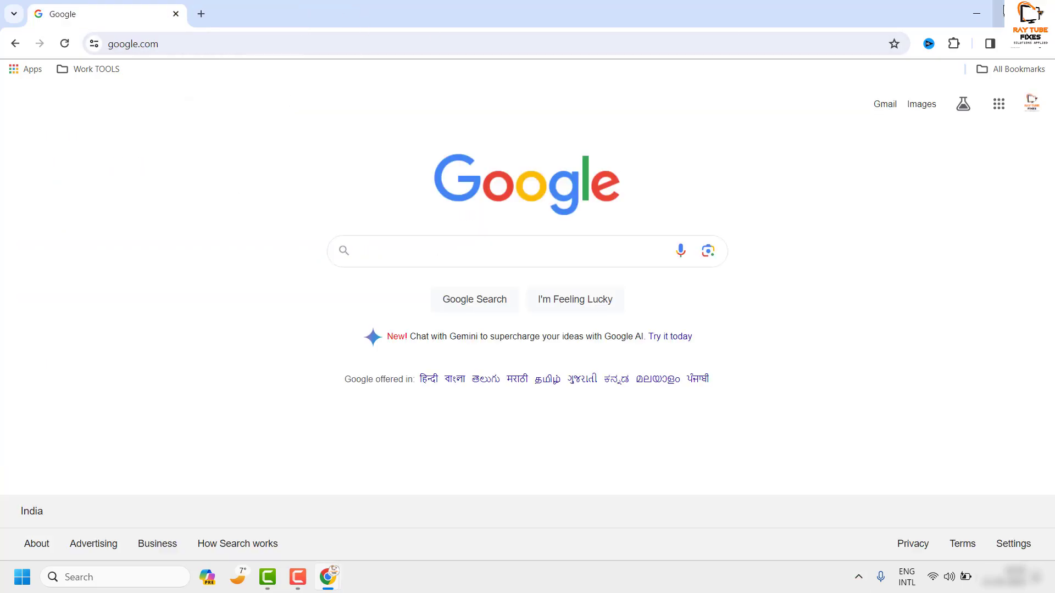
# Minimize Chrome to reveal the desktop
pyautogui.click(980, 17)
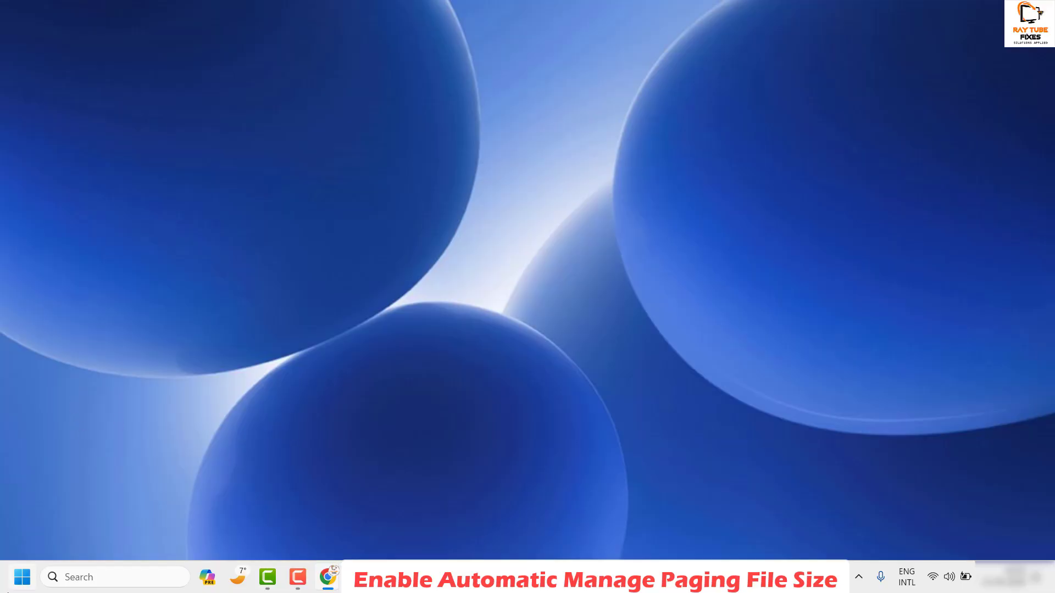
# Tick 'Automatically manage paging file size for all drives' in Virtual Memory, confirm, and dismiss the restart notice
pyautogui.rightClick(18, 581)
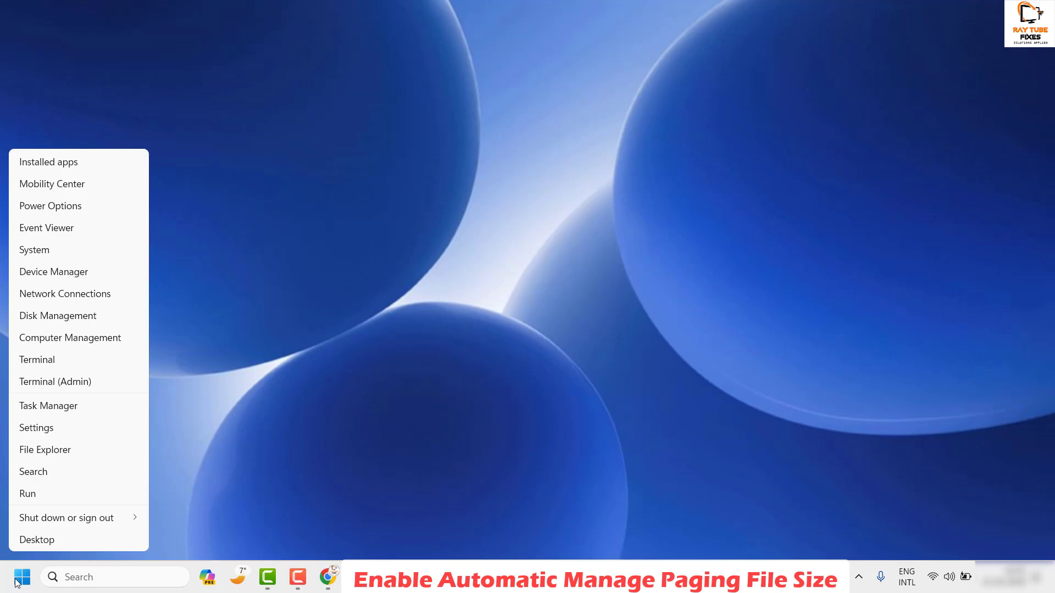
pyautogui.click(50, 251)
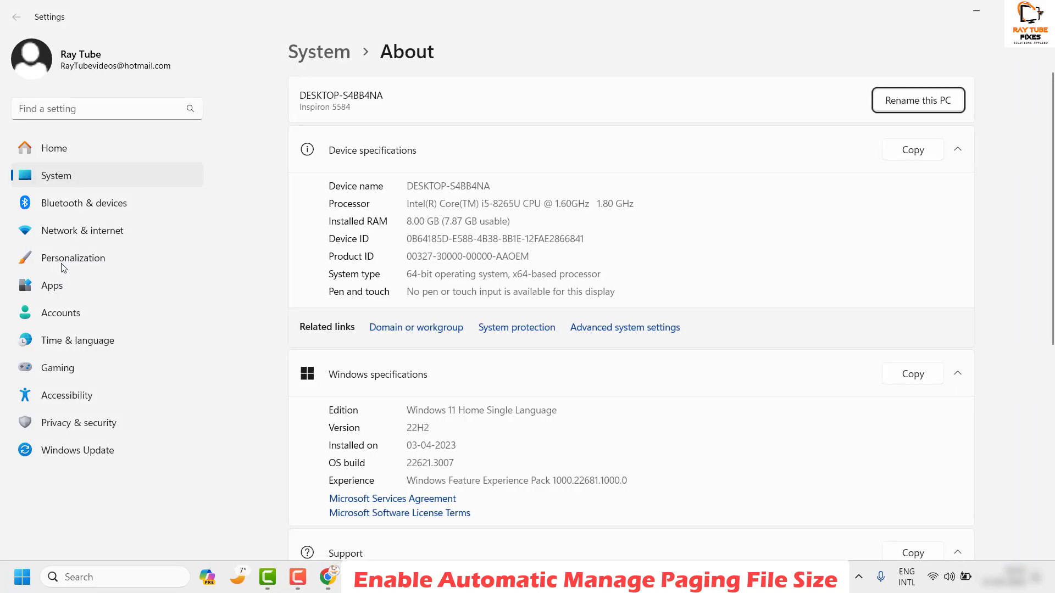
pyautogui.click(641, 329)
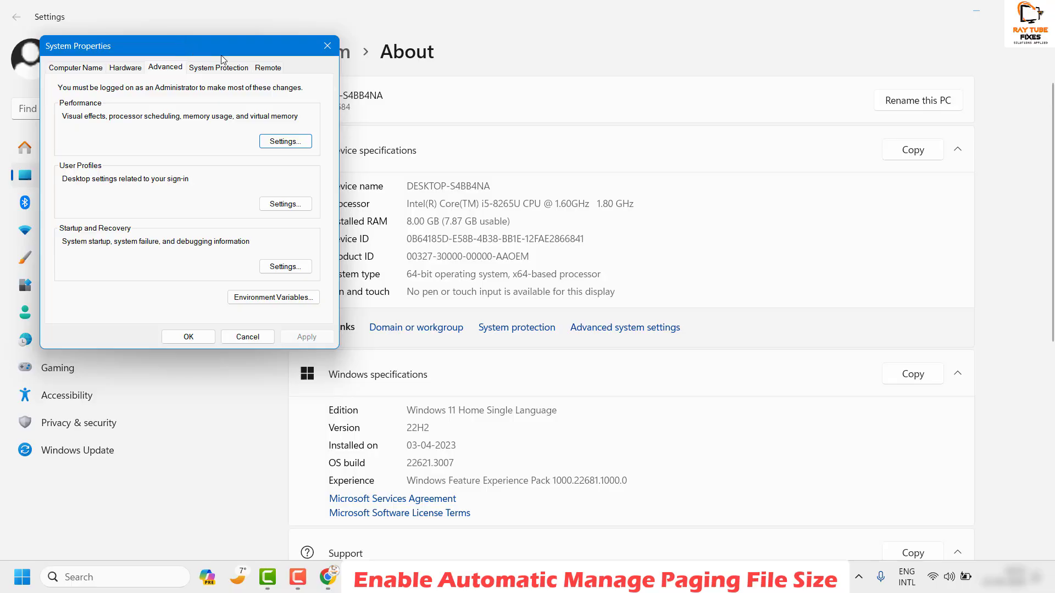
pyautogui.moveTo(221, 55); pyautogui.dragTo(454, 96)
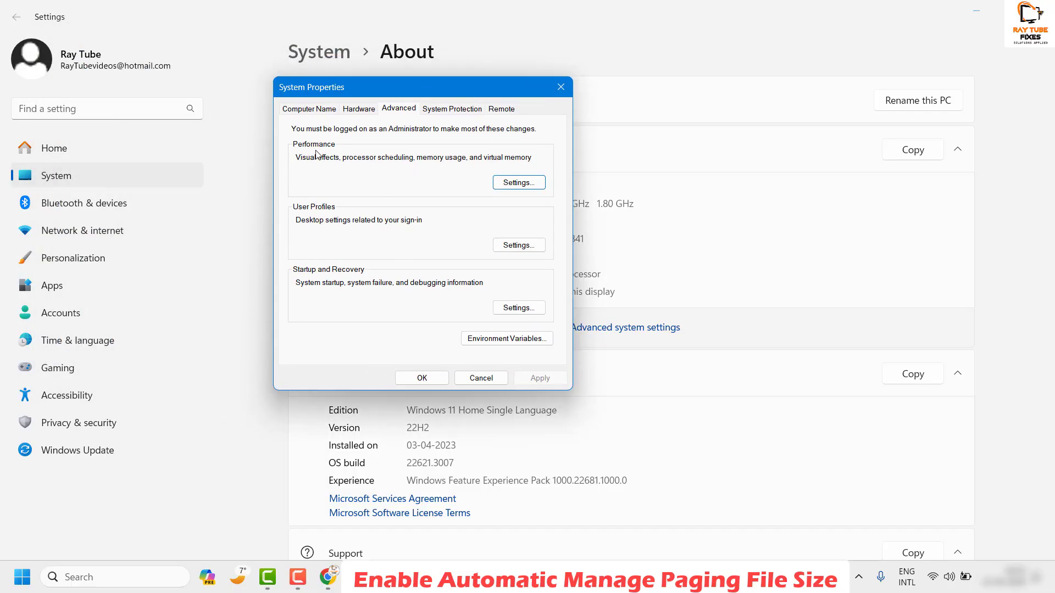
pyautogui.click(527, 186)
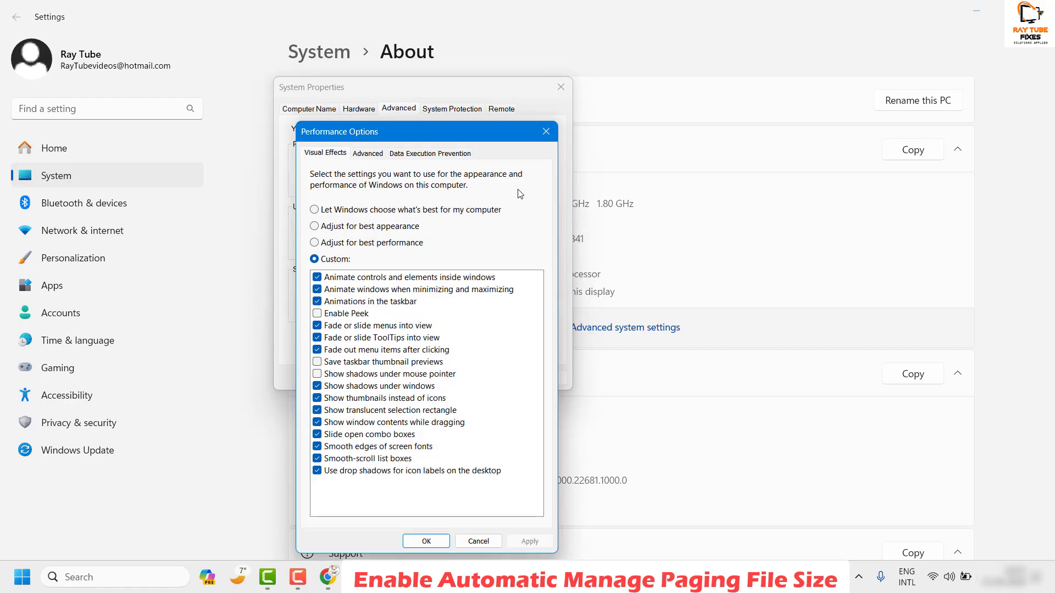
pyautogui.click(371, 154)
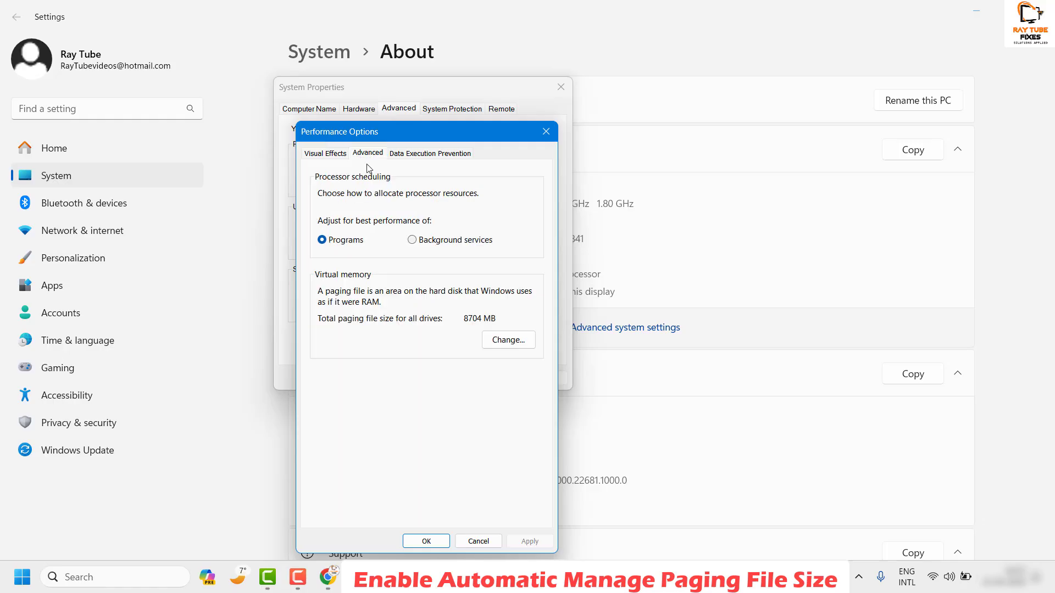
pyautogui.click(509, 340)
pyautogui.click(327, 195)
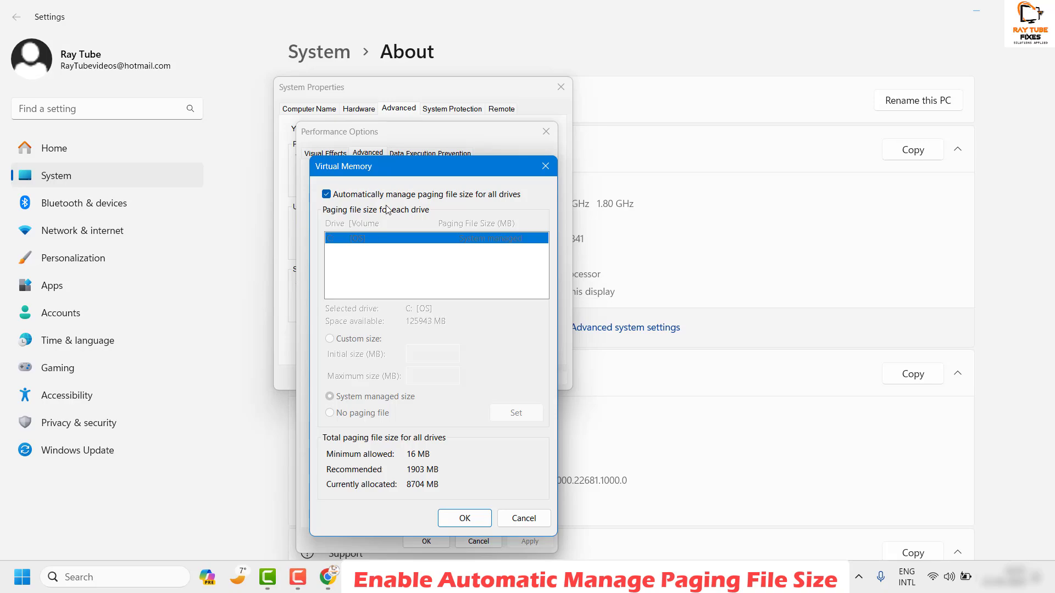
pyautogui.click(456, 523)
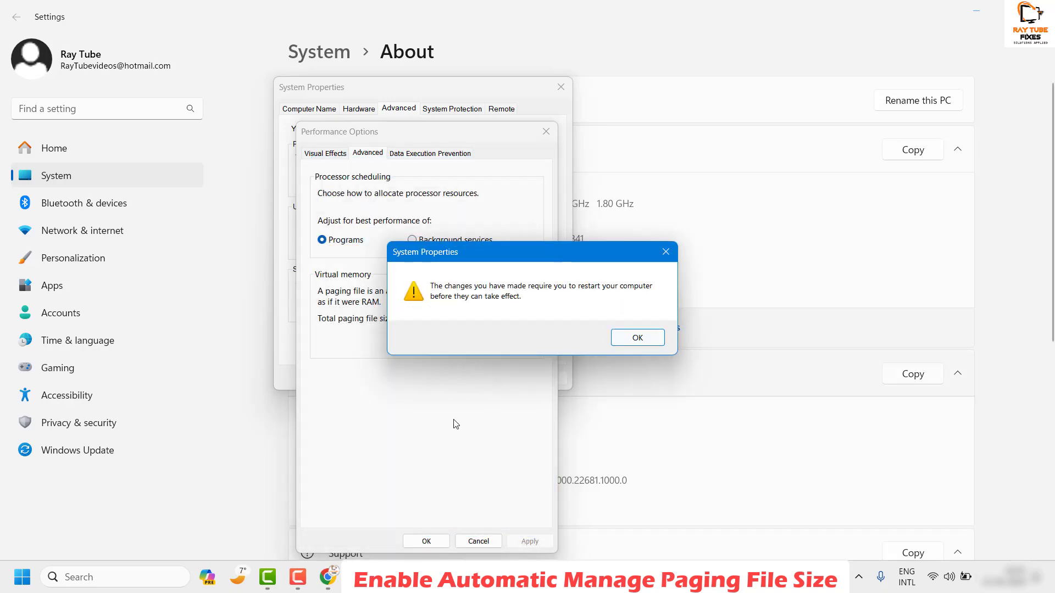
pyautogui.press('Return')
# Close the Performance Options dialog
pyautogui.press('Return')
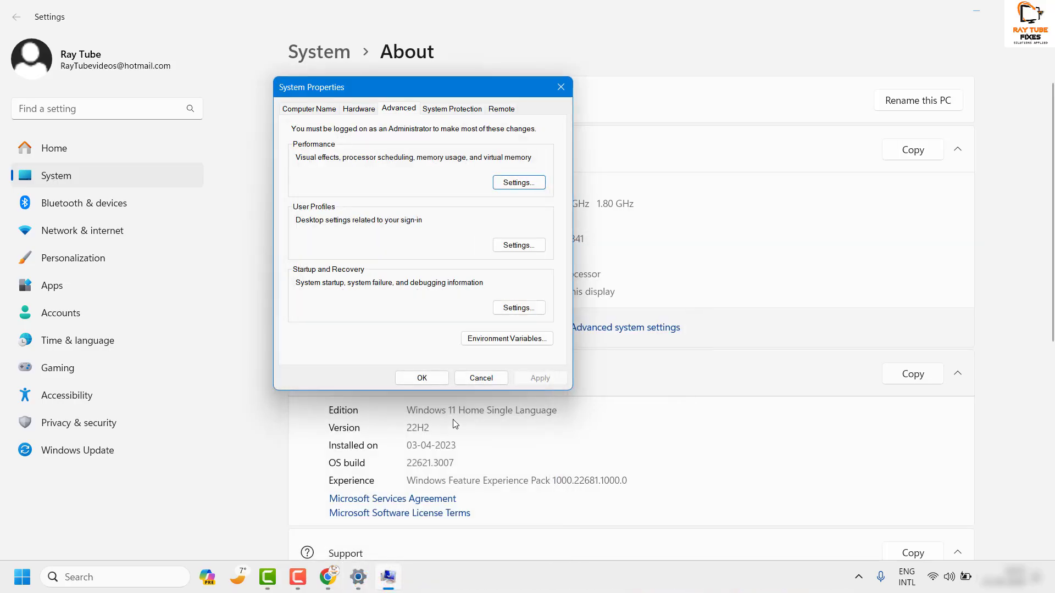
pyautogui.press('Return')
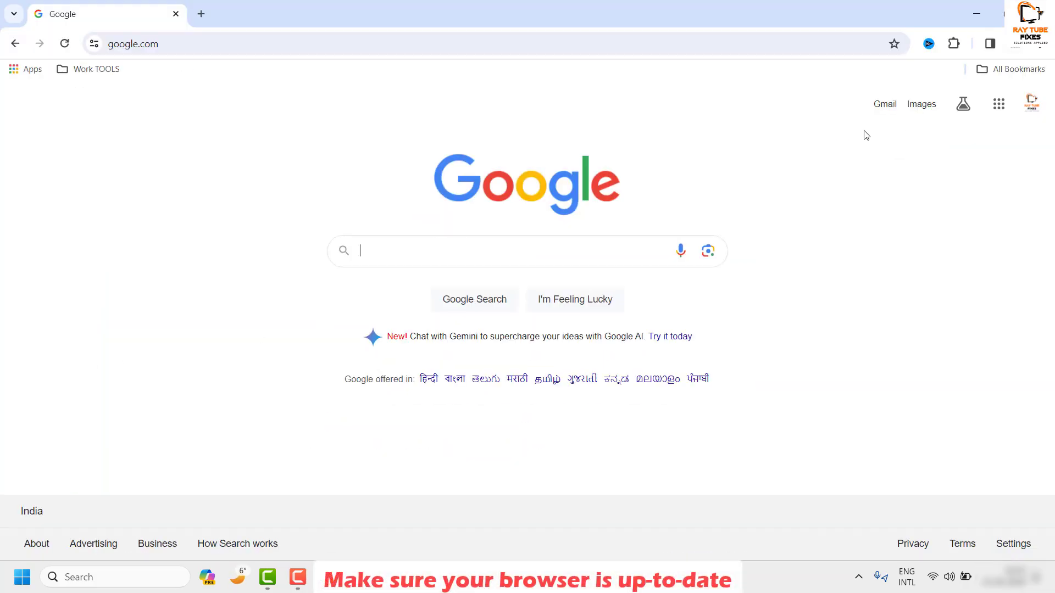
# Open Help > About Google Chrome to confirm version 121.0.6167.161 is up to date
pyautogui.click(1041, 47)
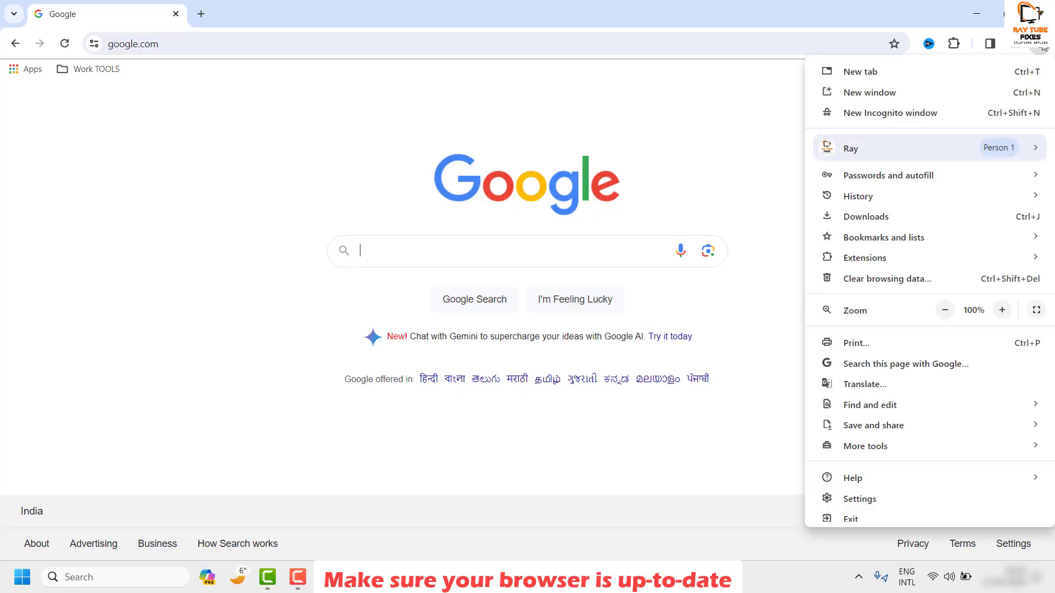
pyautogui.scroll(-1, 904, 431)
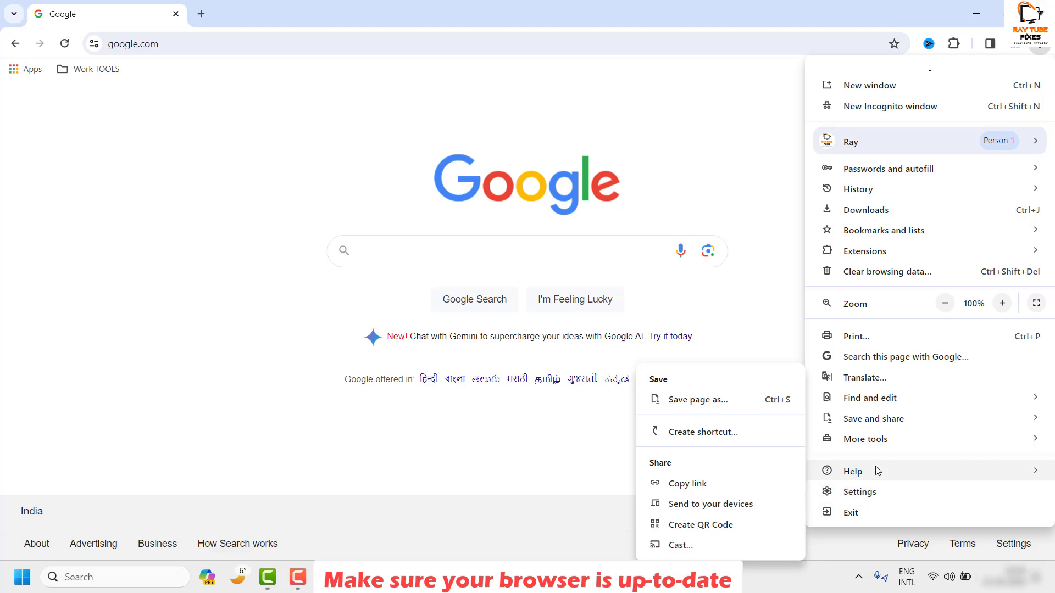
pyautogui.moveTo(877, 471)
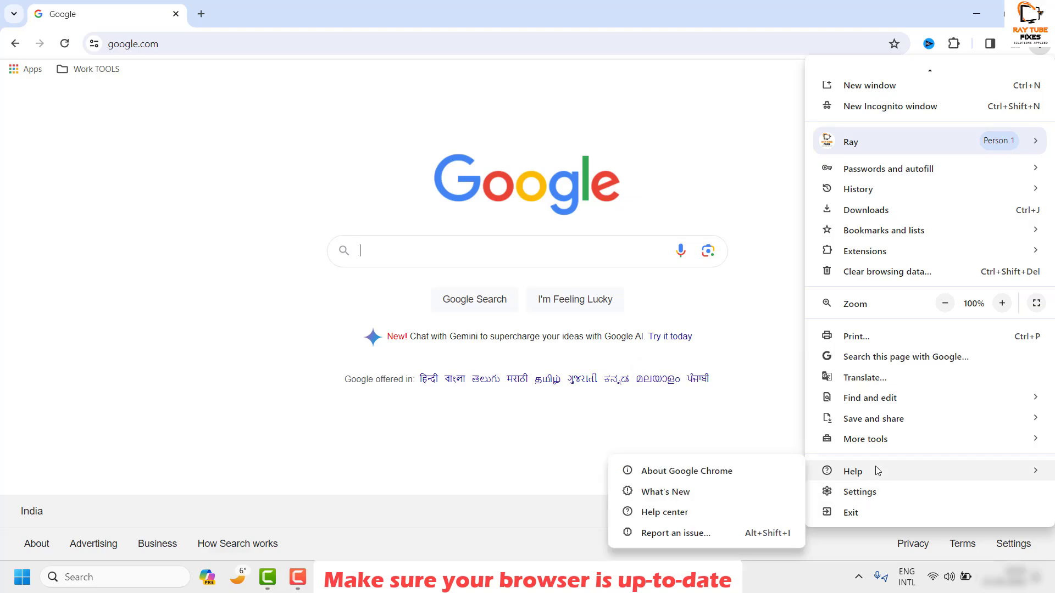
pyautogui.click(692, 479)
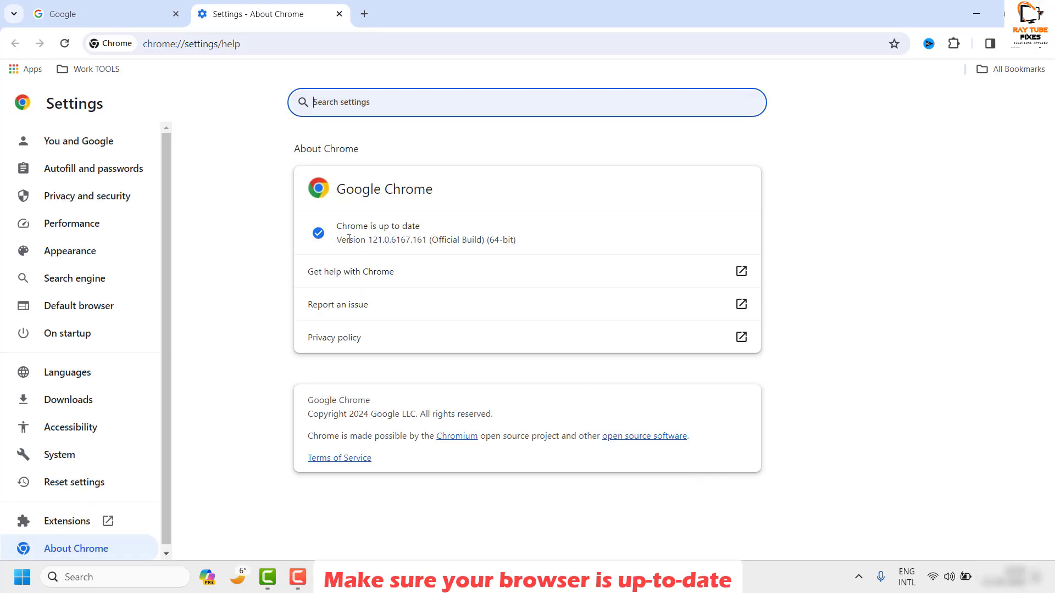